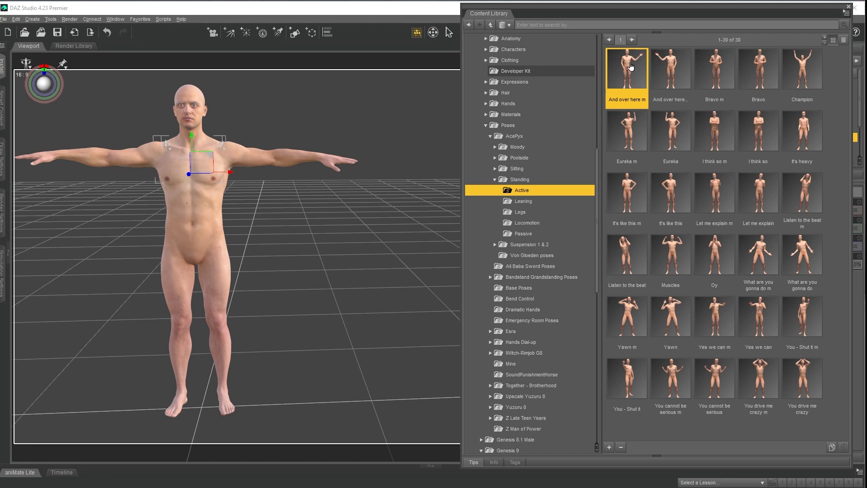
{"action": "left_click", "coordinate": [19, 21]}
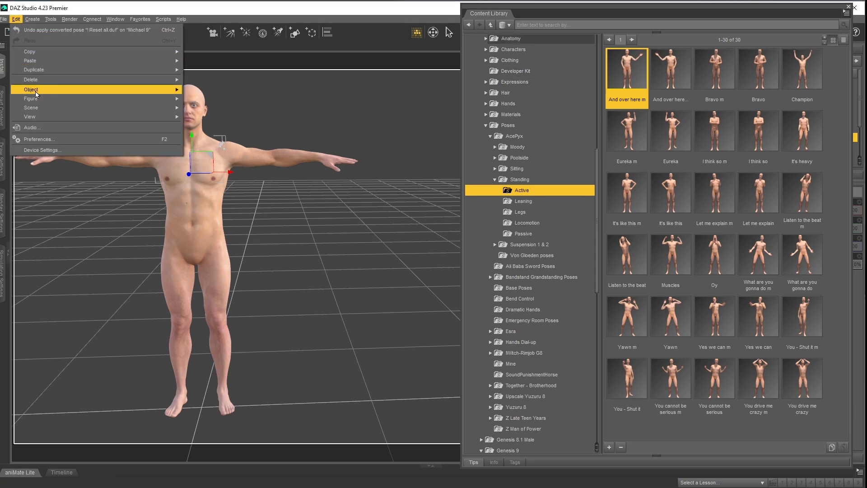
{"action": "mouse_move", "coordinate": [35, 99]}
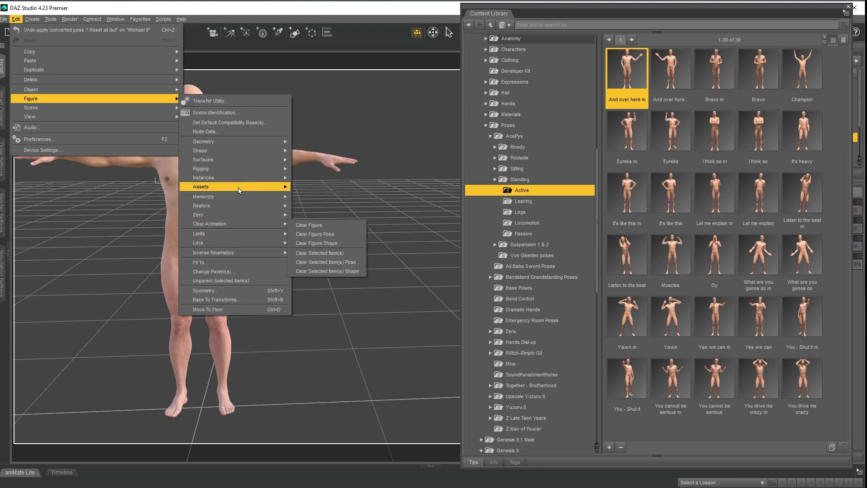
{"action": "mouse_move", "coordinate": [234, 177]}
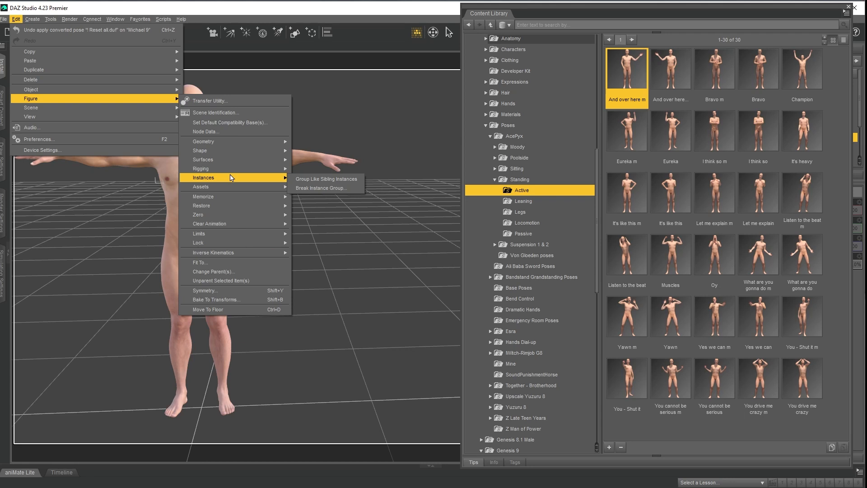
{"action": "left_click", "coordinate": [298, 3]}
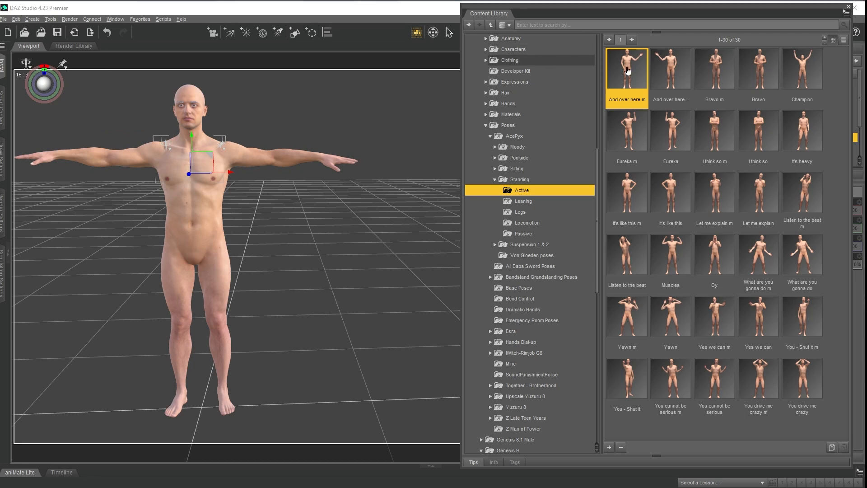
Try the Genesis 8 Male standing pose "And over here m" and its mirrored counterpart on the figure, and undo both.
{"action": "key", "text": "ctrl+alt+p"}
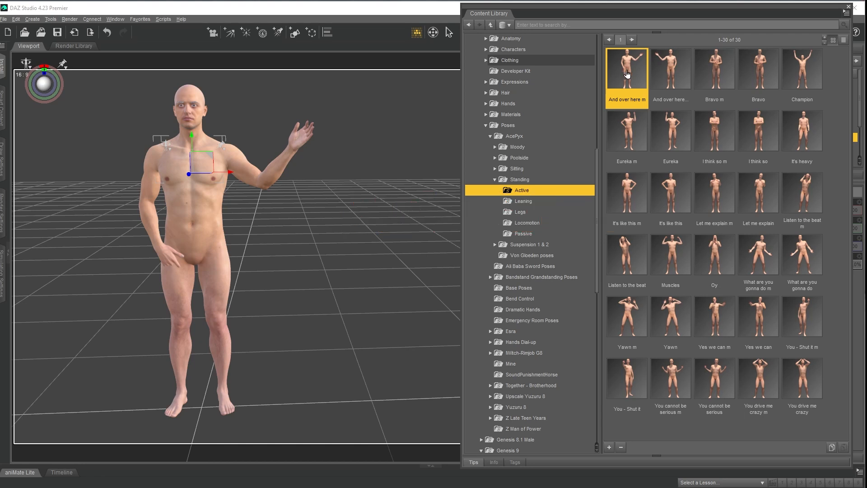
{"action": "left_click", "coordinate": [668, 73]}
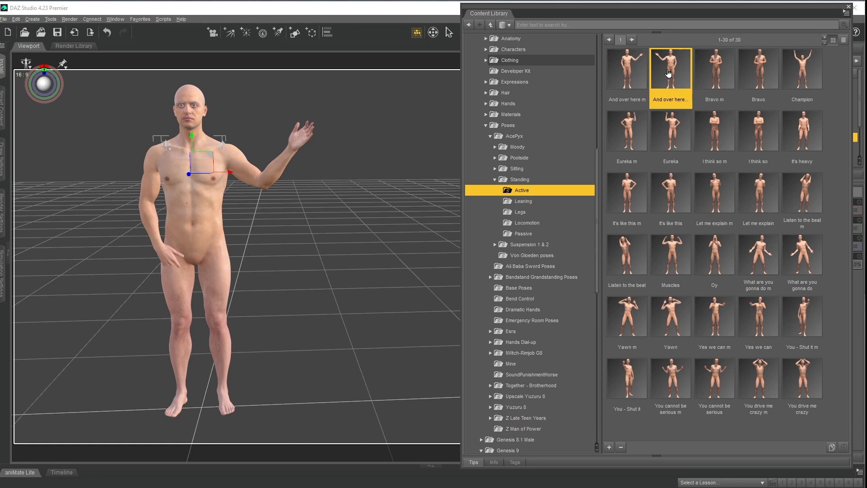
{"action": "double_click", "coordinate": [668, 72]}
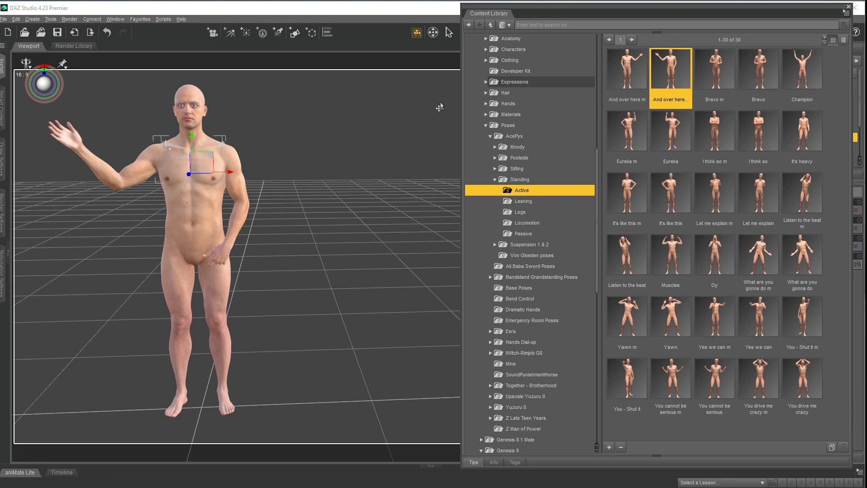
{"action": "key", "text": "ctrl+z"}
{"action": "key", "text": "ctrl+z"}
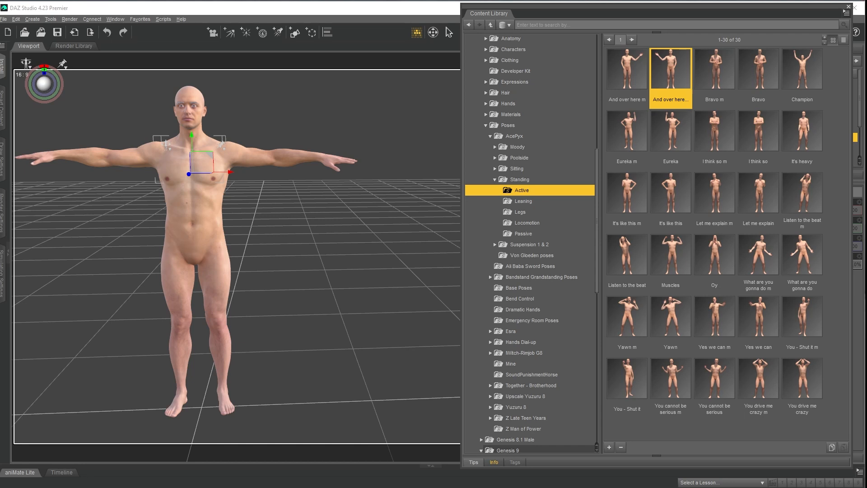
Open the AcePyx folder under the Genesis 9 poses in the Content Library to check its contents.
{"action": "left_click", "coordinate": [627, 76]}
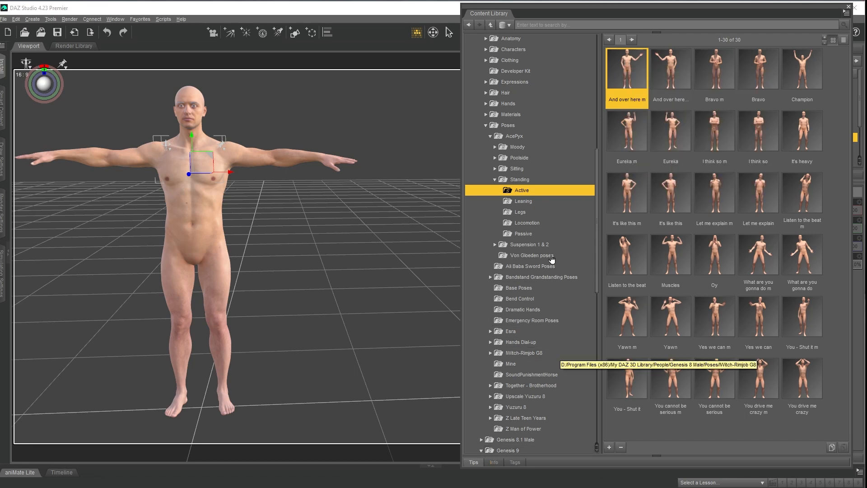
{"action": "scroll", "coordinate": [557, 329], "scroll_direction": "down", "scroll_amount": 6}
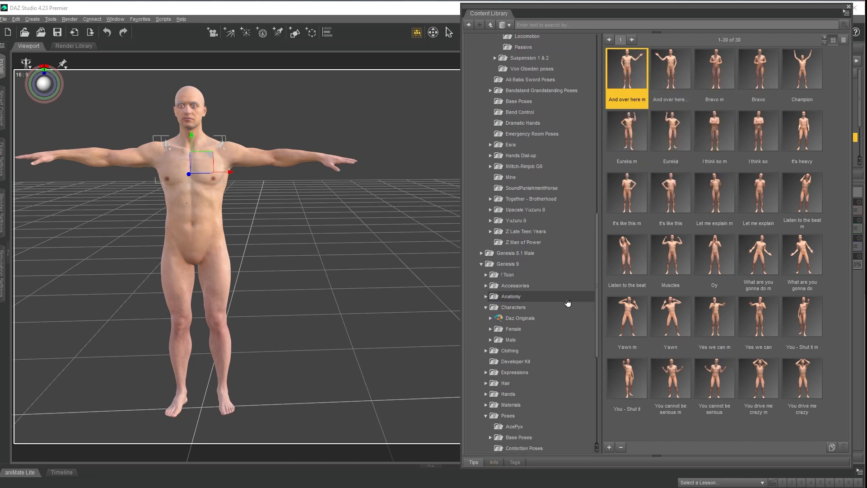
{"action": "scroll", "coordinate": [552, 322], "scroll_direction": "down", "scroll_amount": 2}
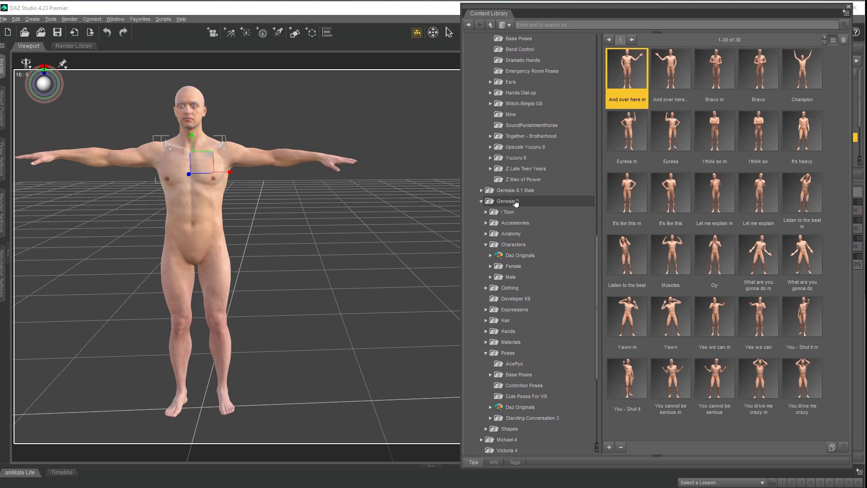
{"action": "left_click", "coordinate": [522, 368]}
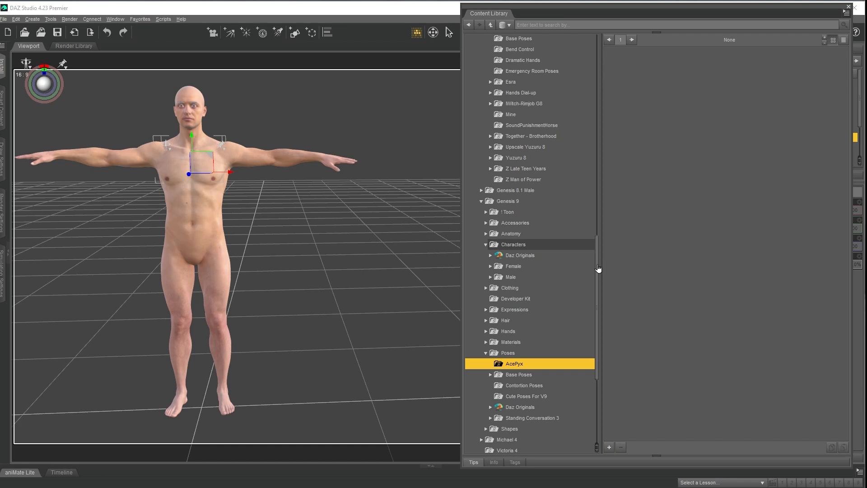
{"action": "scroll", "coordinate": [533, 228], "scroll_direction": "up", "scroll_amount": 8}
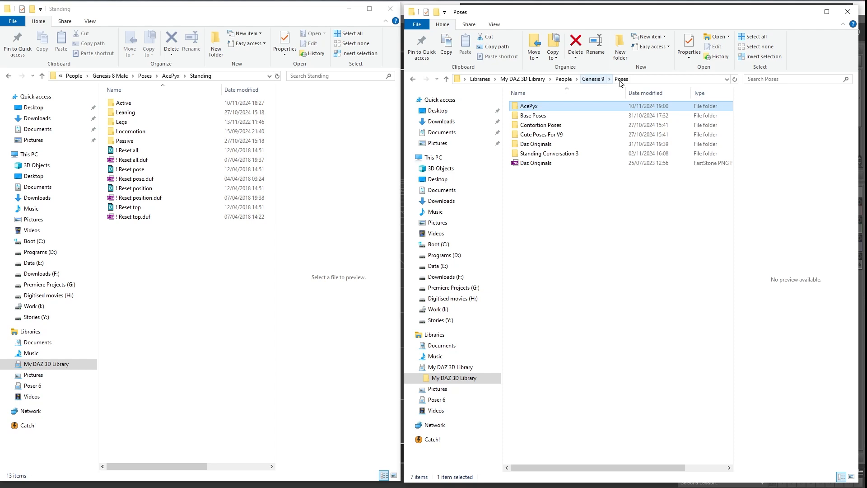
In File Explorer, create a folder named Male inside the Genesis 9 AcePyx poses folder and open it.
{"action": "double_click", "coordinate": [528, 106]}
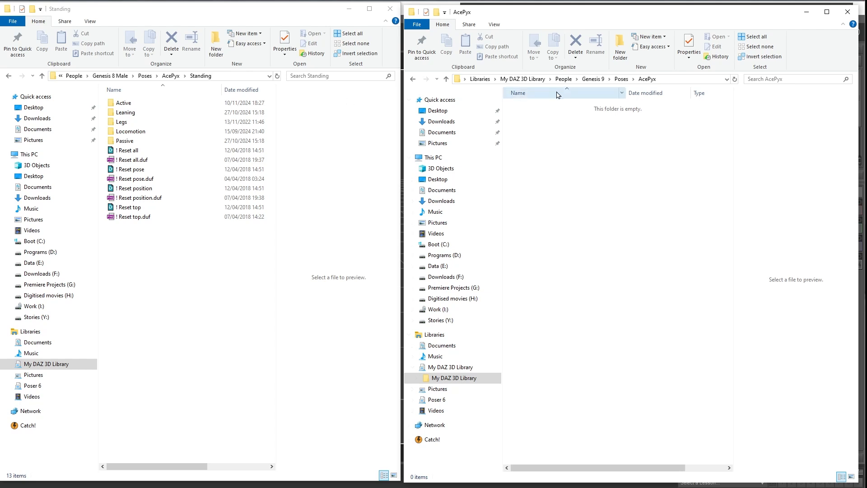
{"action": "left_click", "coordinate": [620, 51]}
{"action": "type", "text": "Male"}
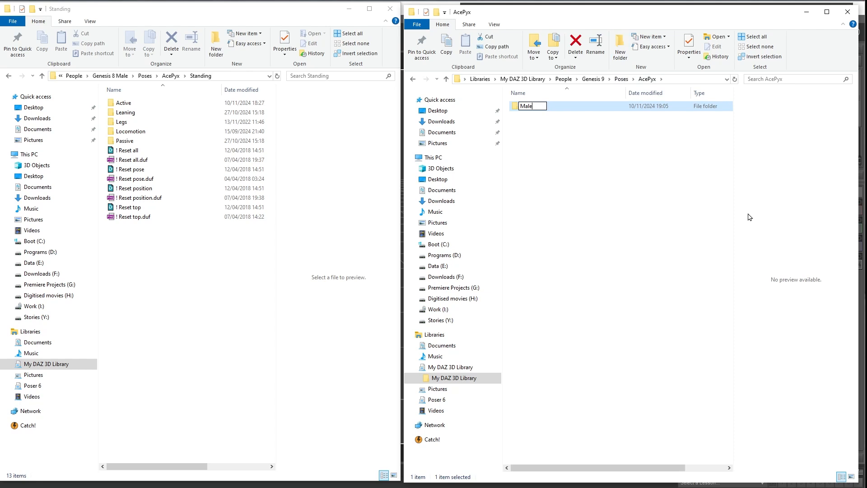
{"action": "key", "text": "Return"}
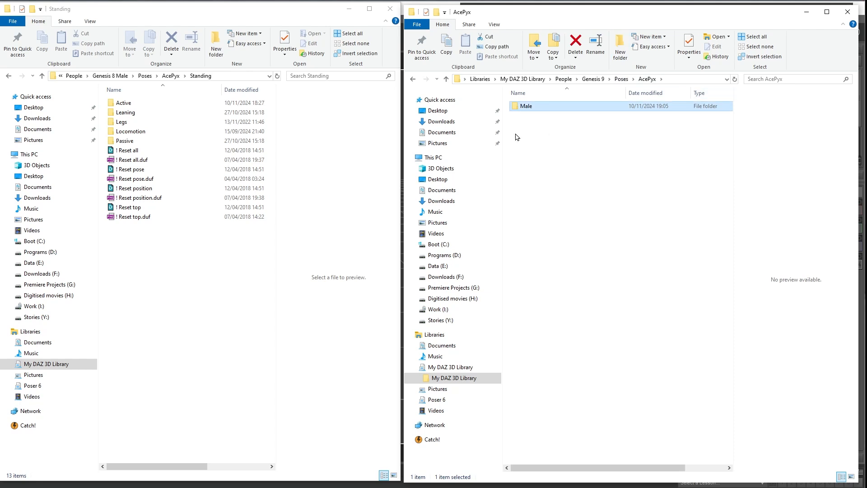
{"action": "double_click", "coordinate": [526, 107]}
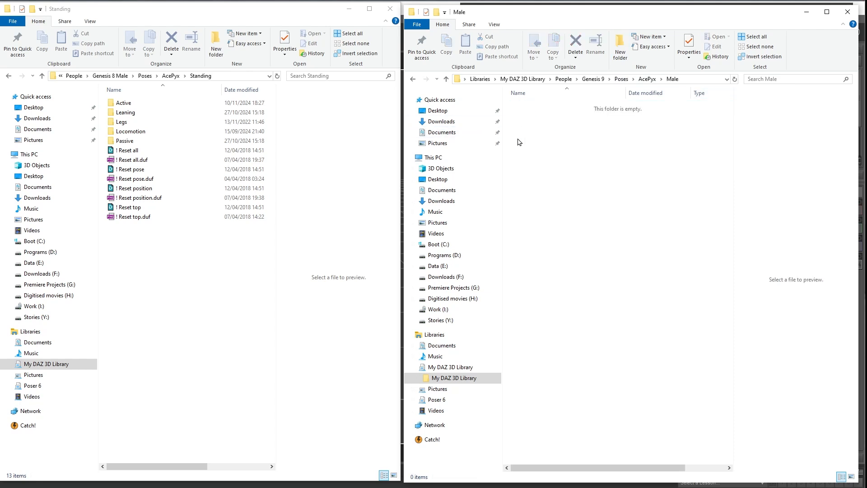
Copy the Standing folder from the Genesis 8 Male AcePyx poses into the Genesis 9 AcePyx Male folder.
{"action": "left_click", "coordinate": [167, 78]}
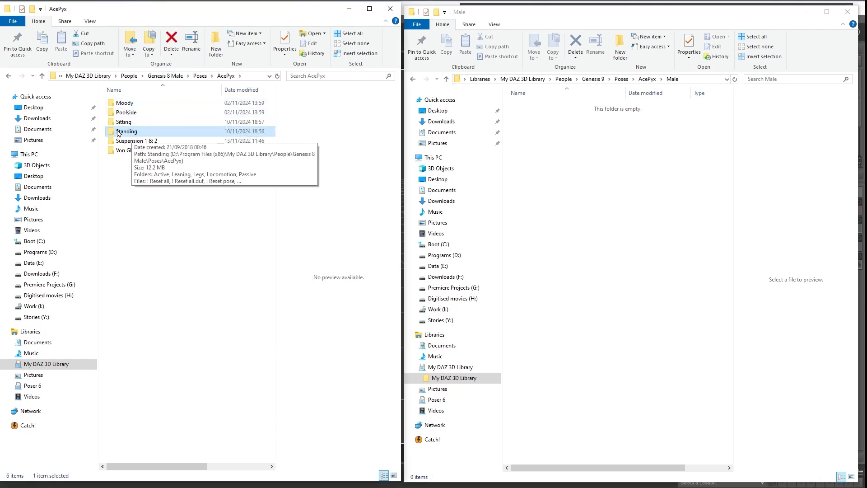
{"action": "left_click_drag", "start_coordinate": [121, 134], "coordinate": [594, 134]}
{"action": "right_click_drag", "start_coordinate": [594, 134], "coordinate": [593, 134]}
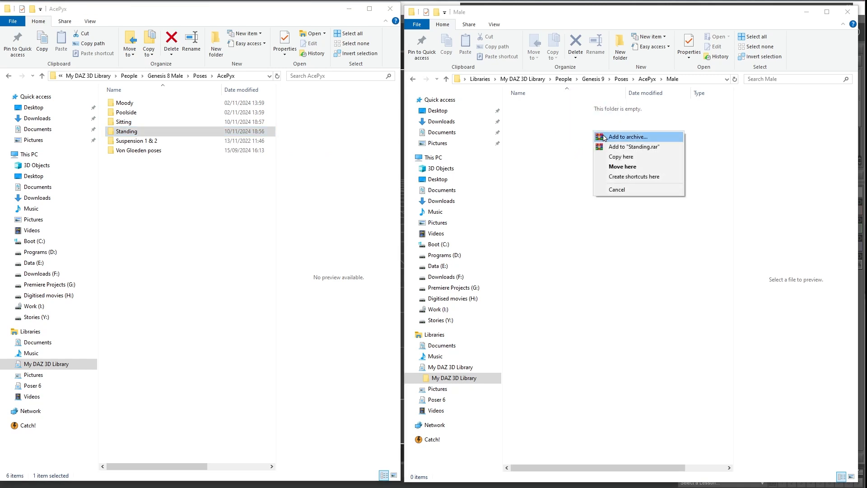
{"action": "left_click", "coordinate": [626, 157]}
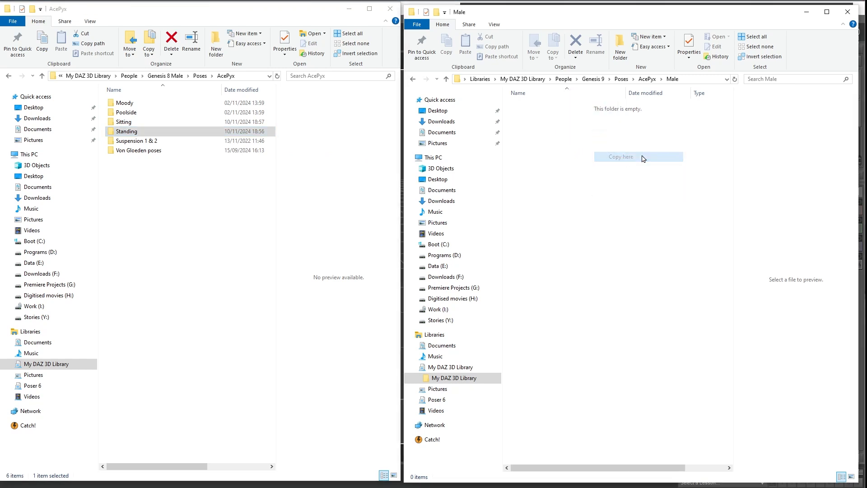
{"action": "left_click", "coordinate": [134, 134]}
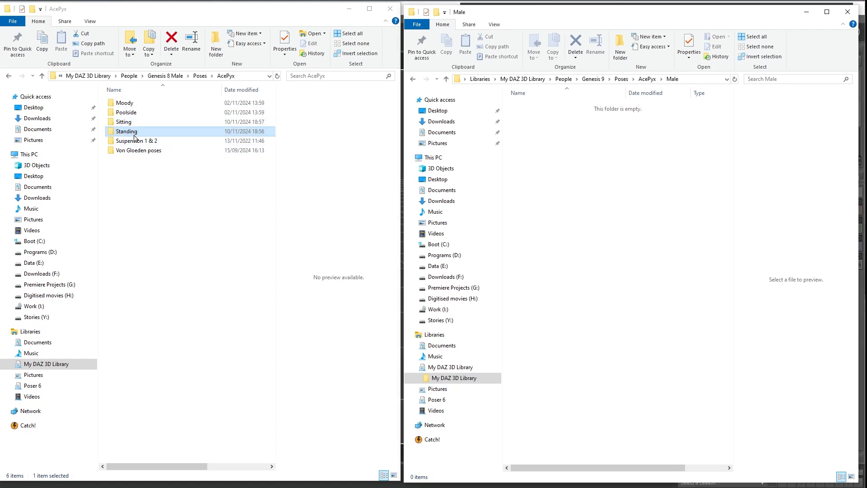
{"action": "left_click_drag", "start_coordinate": [134, 137], "coordinate": [576, 106]}
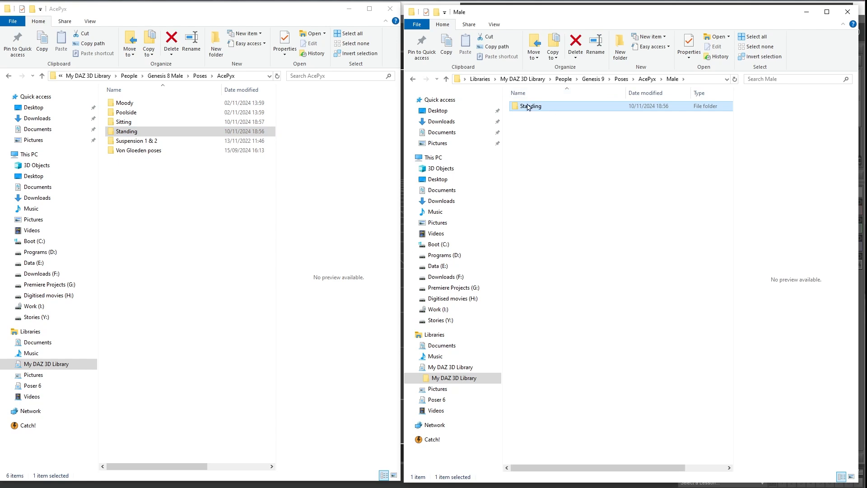
Minimize both File Explorer windows to return to DAZ Studio and refresh the Genesis 9 AcePyx poses folder.
{"action": "left_click", "coordinate": [807, 12]}
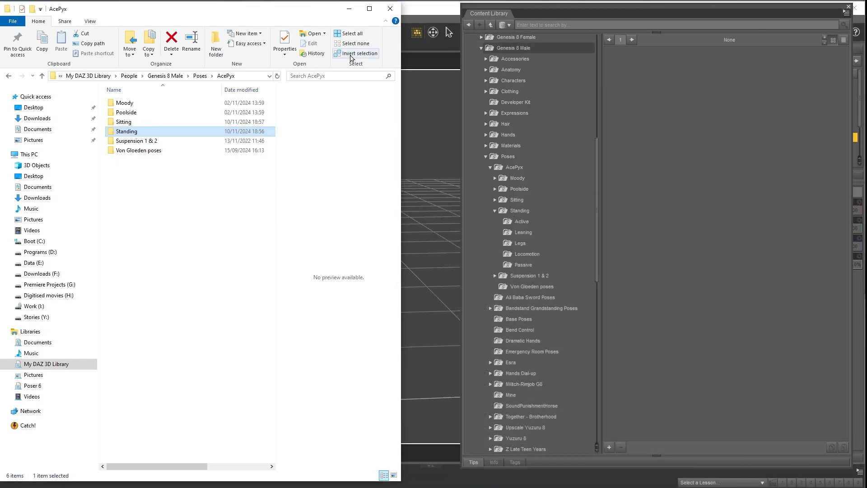
{"action": "left_click", "coordinate": [348, 10]}
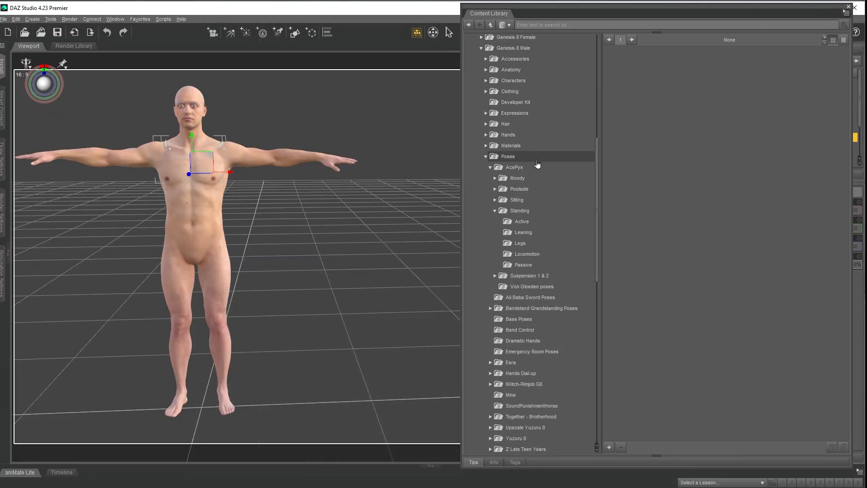
{"action": "scroll", "coordinate": [526, 194], "scroll_direction": "down", "scroll_amount": 10}
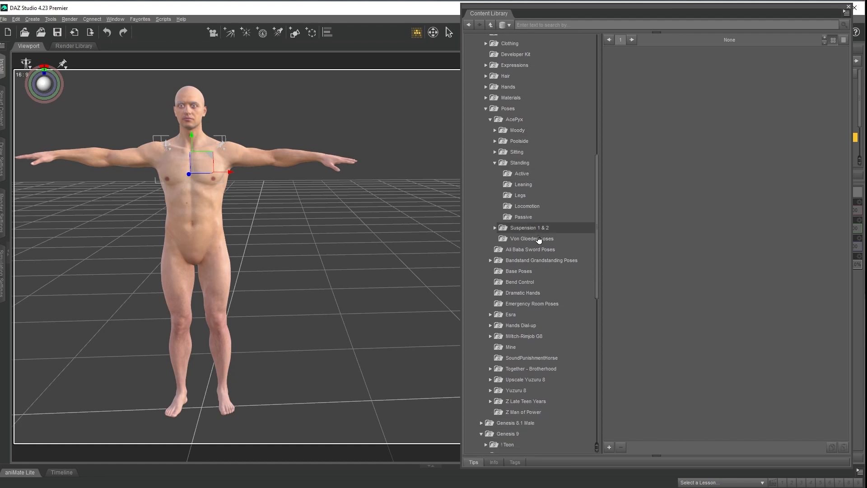
{"action": "scroll", "coordinate": [549, 369], "scroll_direction": "down", "scroll_amount": 1}
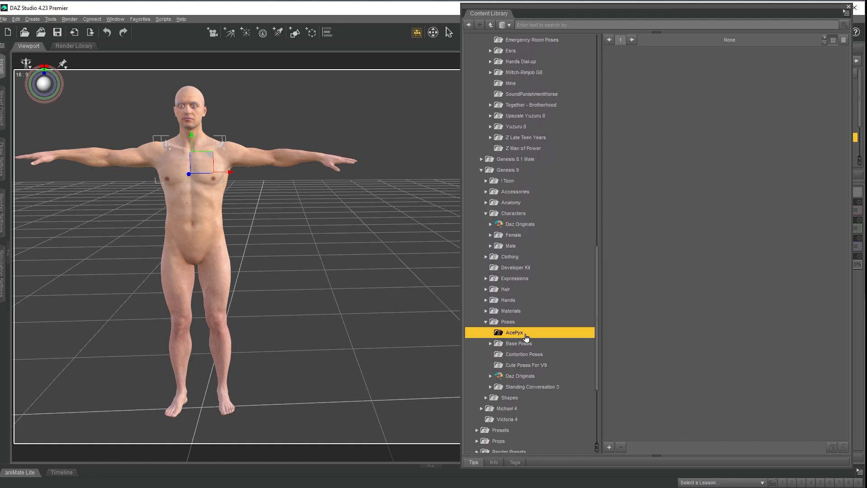
{"action": "right_click", "coordinate": [541, 333]}
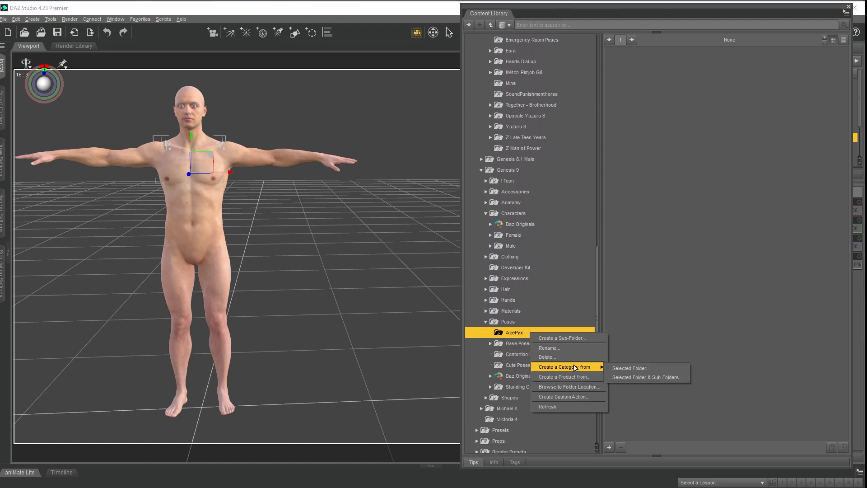
{"action": "left_click", "coordinate": [571, 406]}
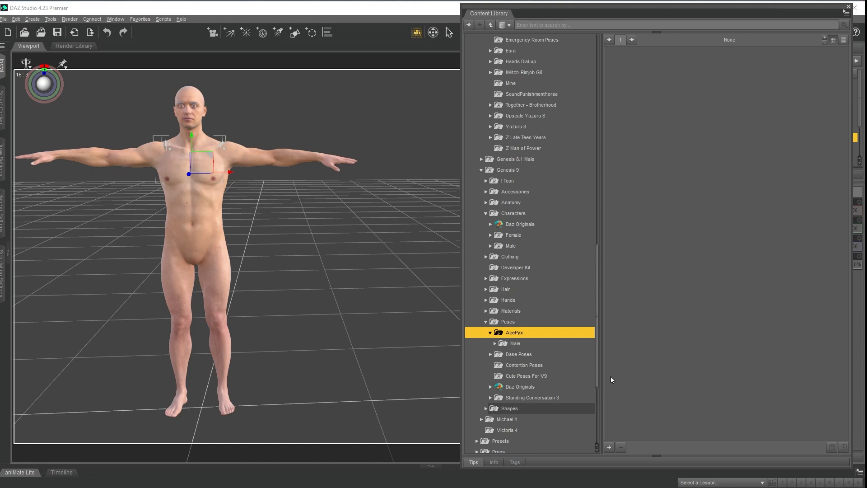
Expand the Male and Standing folders under the Genesis 9 AcePyx poses and open the Active pose folder.
{"action": "left_click", "coordinate": [495, 343]}
{"action": "left_click", "coordinate": [510, 353]}
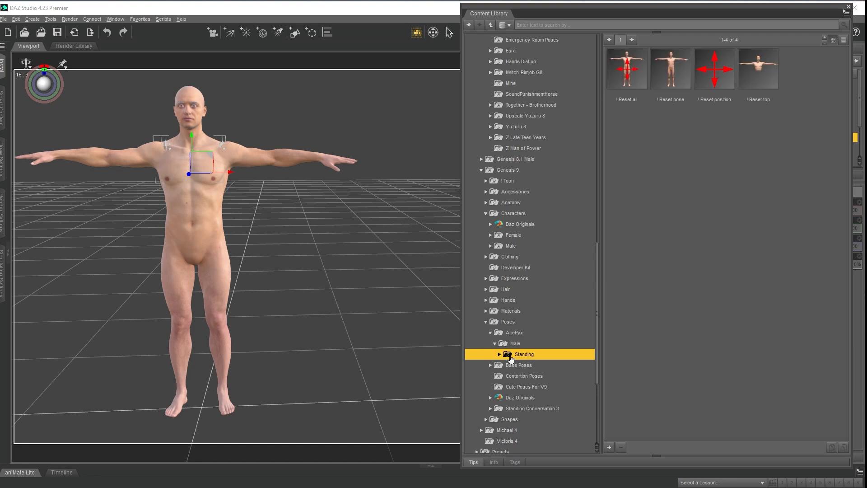
{"action": "left_click", "coordinate": [498, 354]}
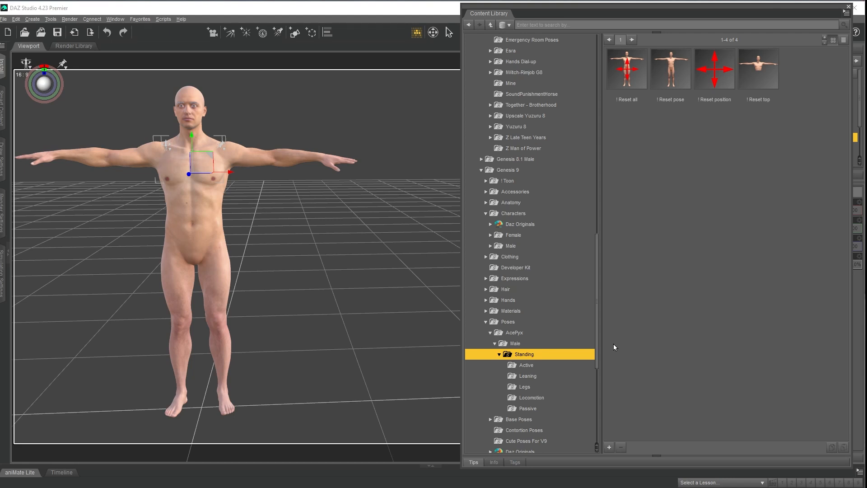
{"action": "left_click", "coordinate": [526, 364]}
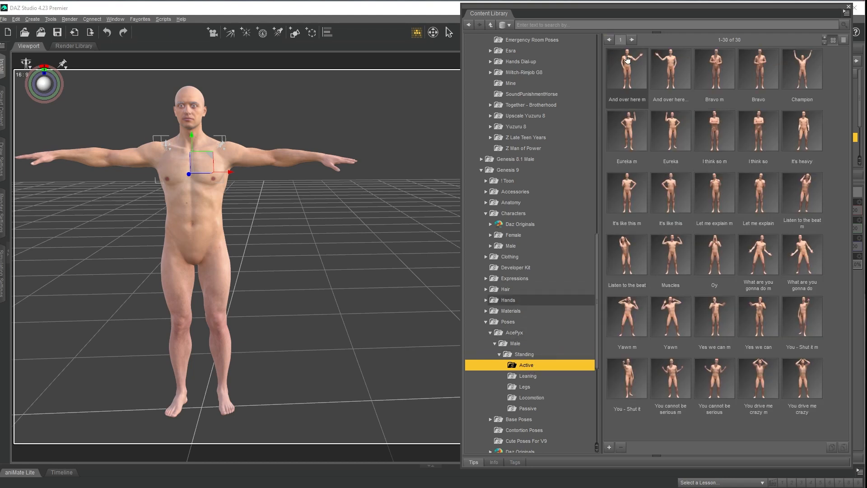
Try to apply the copied "And over here m" pose from the Genesis 9 Active folder to the figure.
{"action": "mouse_move", "coordinate": [718, 76]}
{"action": "mouse_move", "coordinate": [629, 71]}
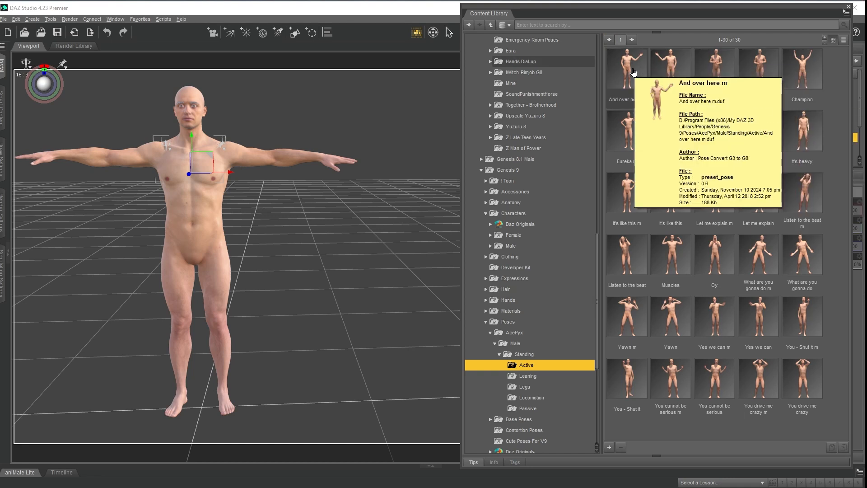
{"action": "right_click", "coordinate": [671, 255]}
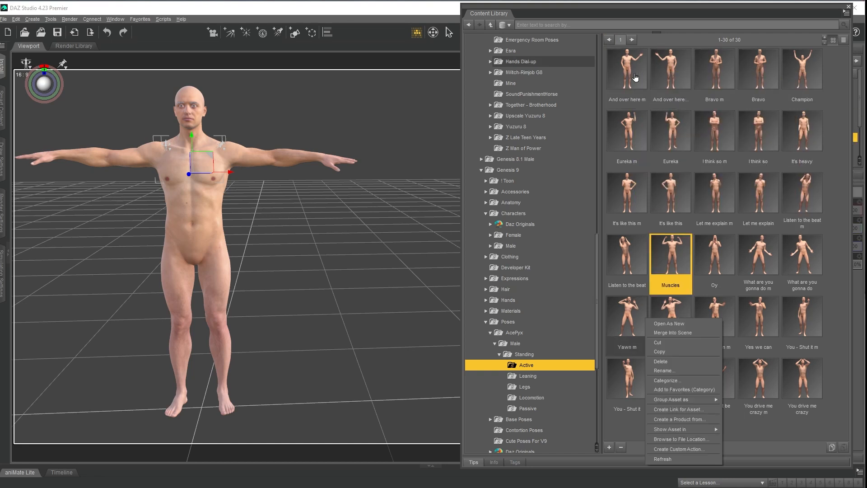
{"action": "left_click", "coordinate": [630, 80]}
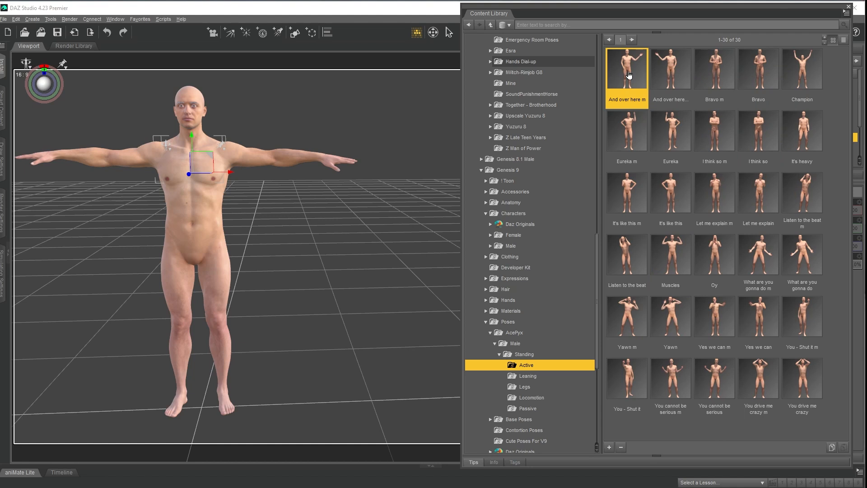
{"action": "double_click", "coordinate": [627, 69]}
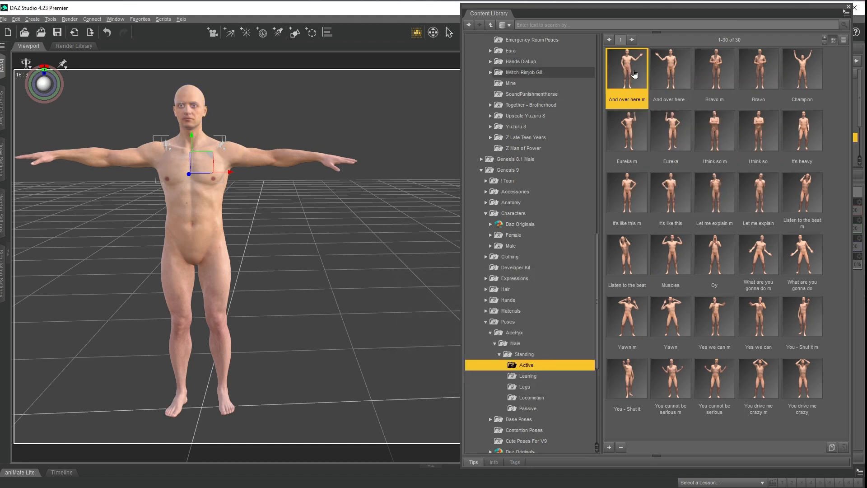
Apply the "And over here m" pose to the figure and start saving it as a pose preset that replaces the existing file.
{"action": "key", "text": "ctrl+z"}
{"action": "double_click", "coordinate": [638, 65]}
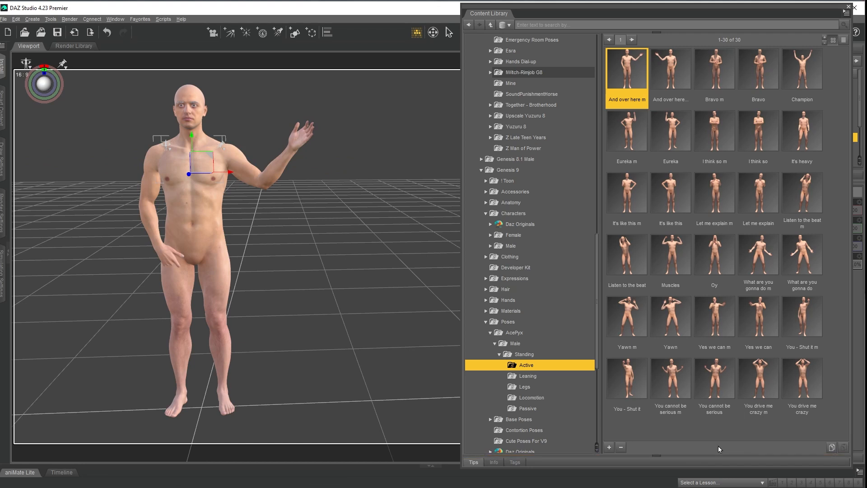
{"action": "left_click", "coordinate": [609, 448]}
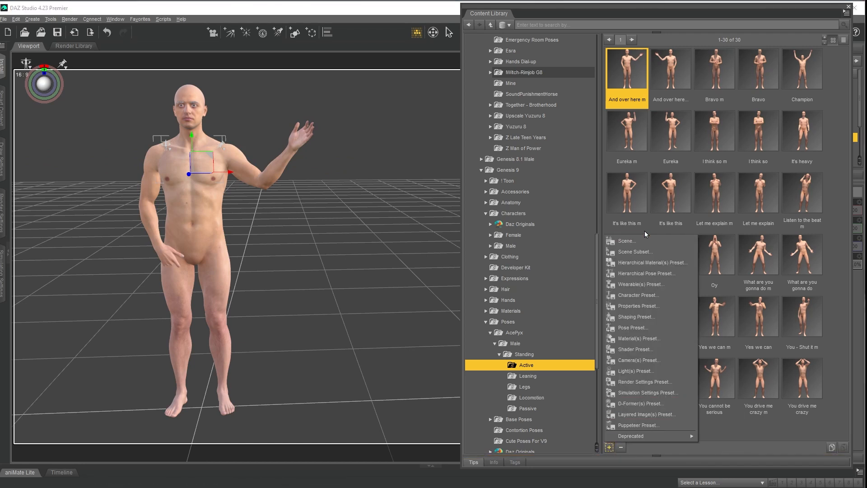
{"action": "left_click", "coordinate": [634, 327]}
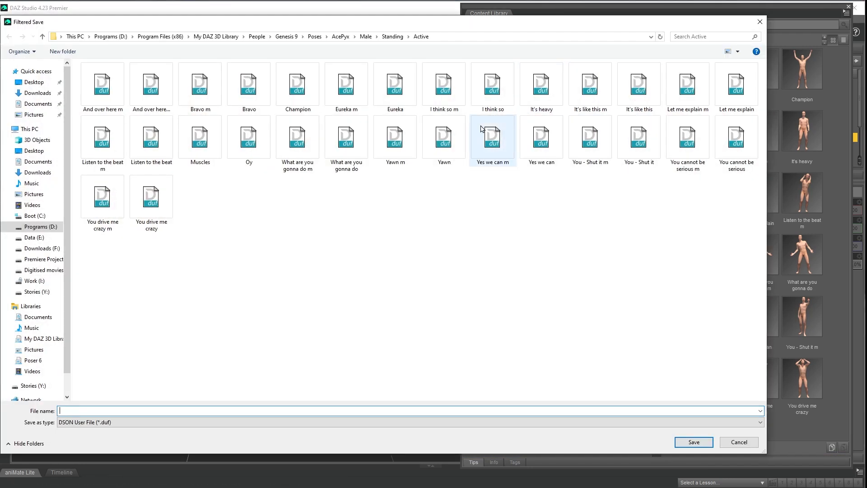
{"action": "left_click", "coordinate": [102, 86]}
{"action": "key", "text": "Tab"}
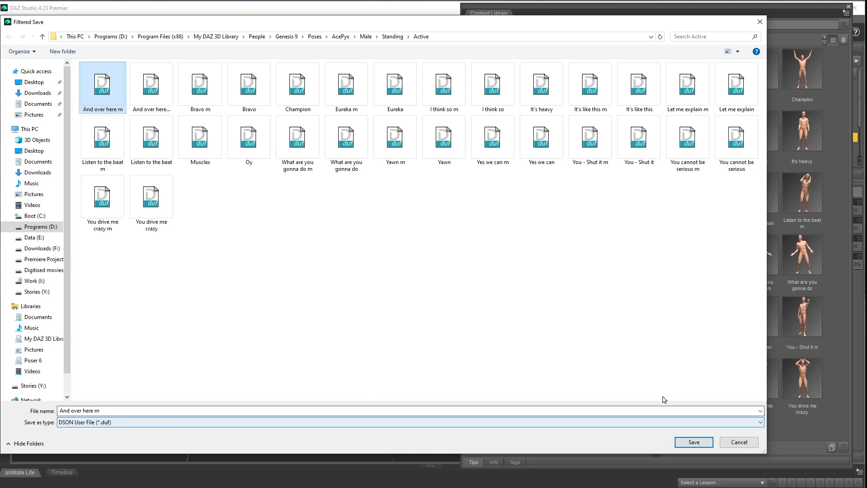
{"action": "left_click", "coordinate": [693, 442]}
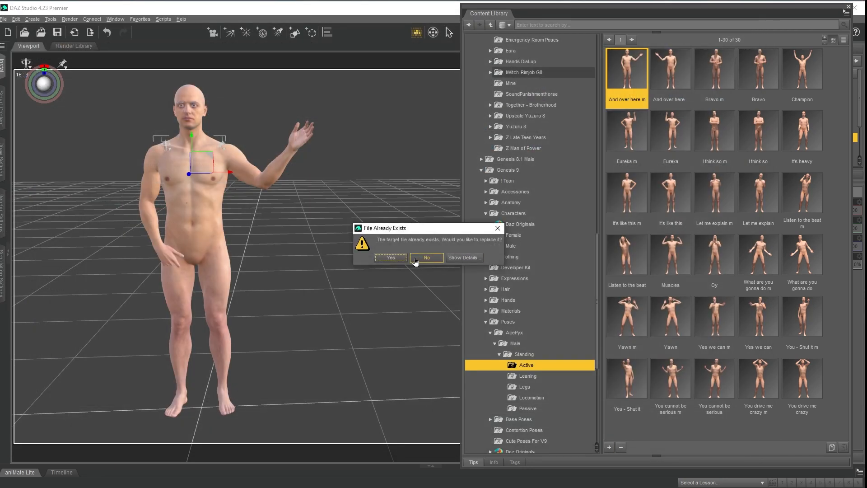
{"action": "left_click", "coordinate": [391, 257]}
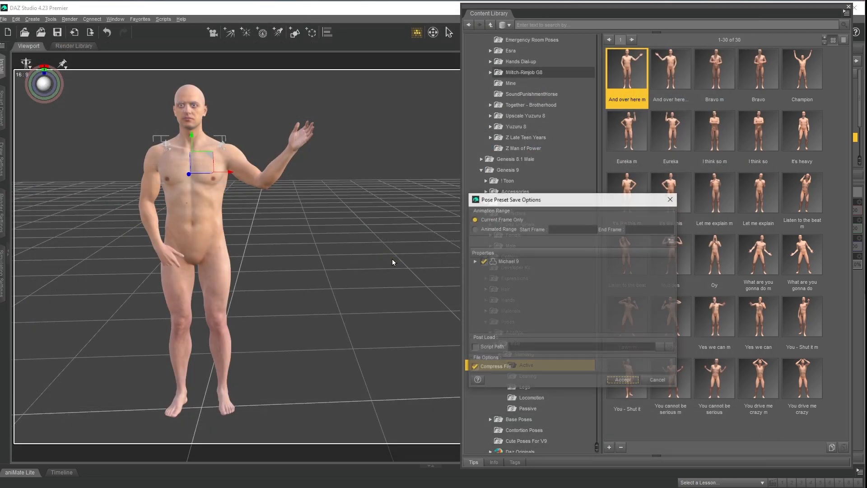
Exclude the General properties of Michael 9 from the "And over here m" pose preset and finish saving it.
{"action": "left_click", "coordinate": [474, 262]}
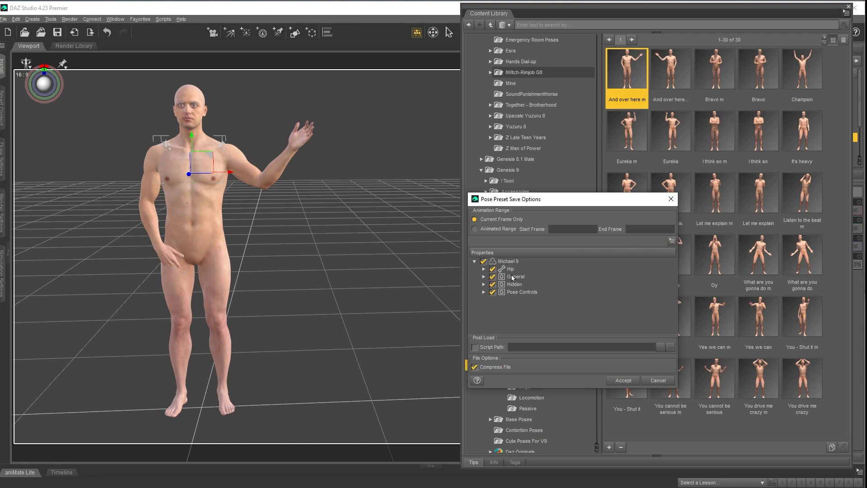
{"action": "left_click", "coordinate": [483, 277]}
{"action": "left_click", "coordinate": [492, 285]}
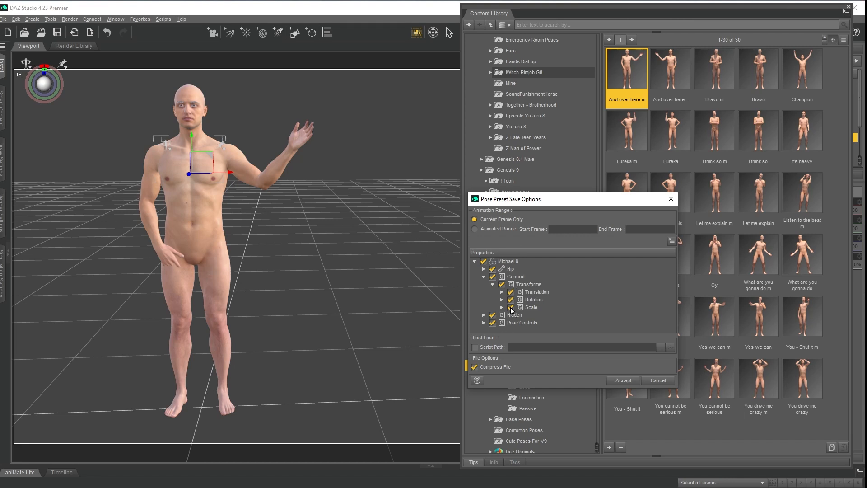
{"action": "left_click", "coordinate": [492, 276]}
{"action": "left_click", "coordinate": [623, 380]}
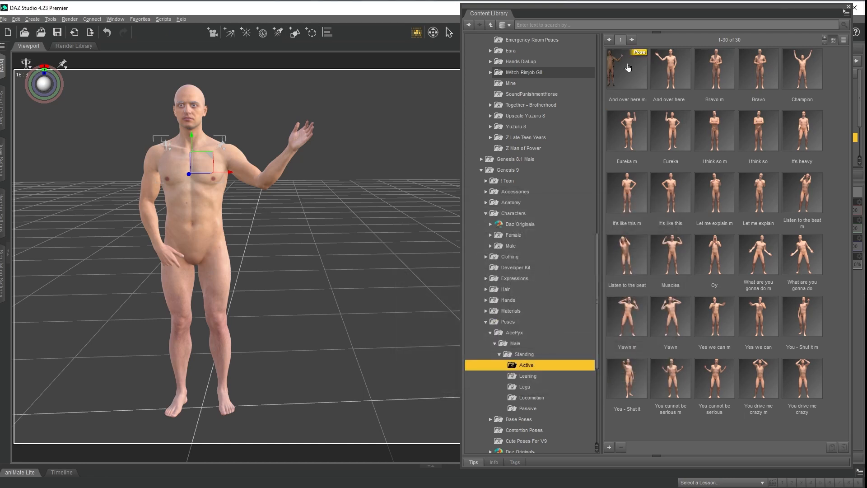
Apply the "And over here..." pose to the figure and start saving it as a pose preset that replaces the existing file.
{"action": "mouse_move", "coordinate": [627, 67]}
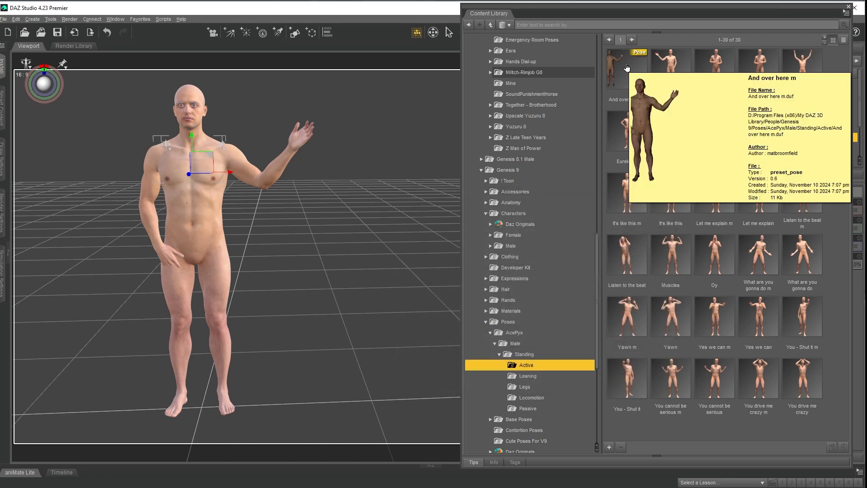
{"action": "left_click", "coordinate": [664, 68]}
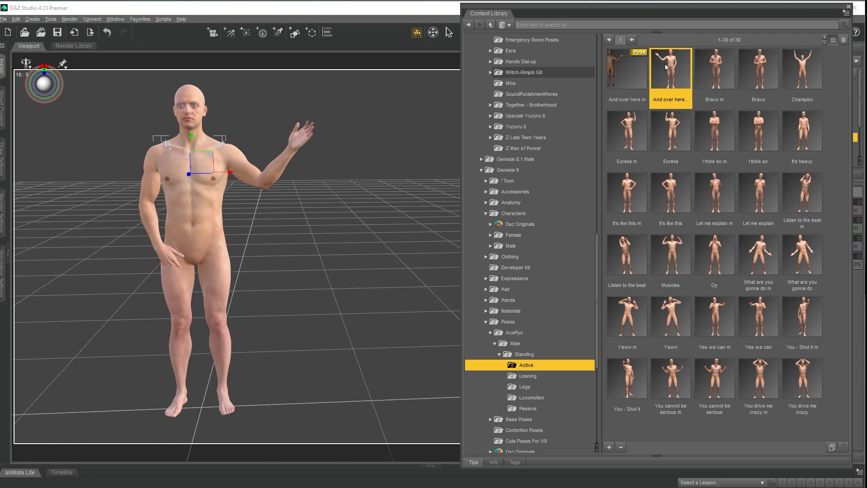
{"action": "left_click", "coordinate": [609, 446]}
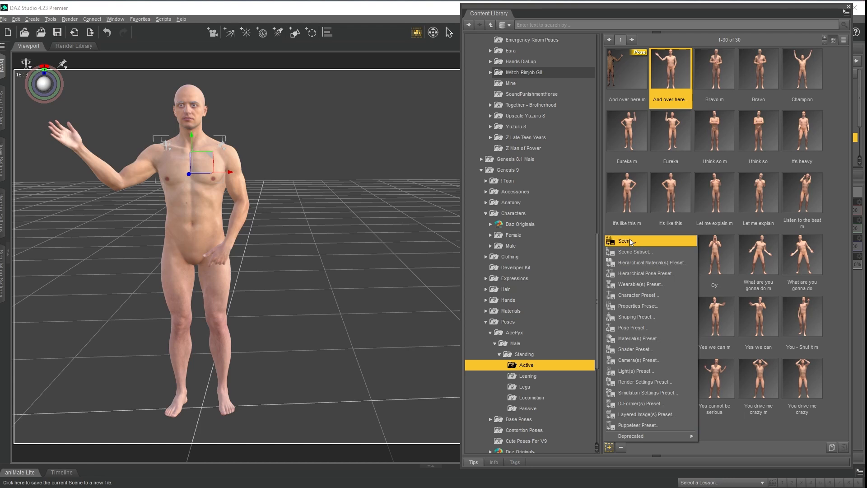
{"action": "left_click", "coordinate": [632, 327]}
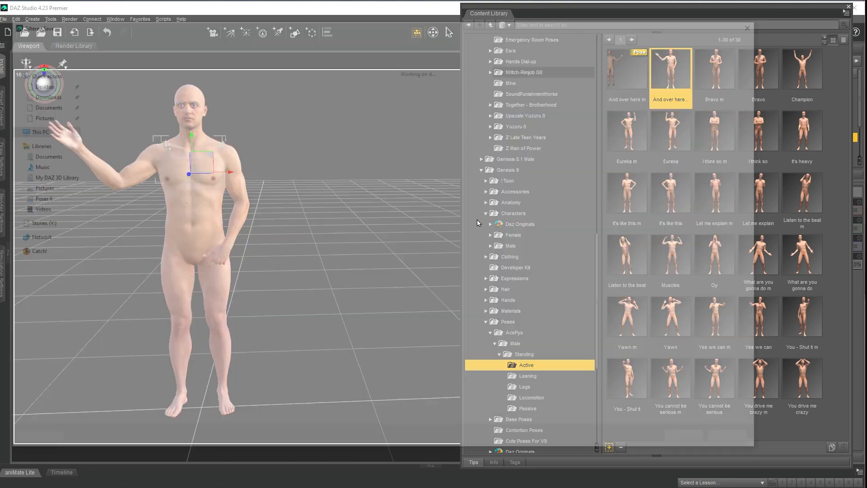
{"action": "left_click", "coordinate": [150, 84]}
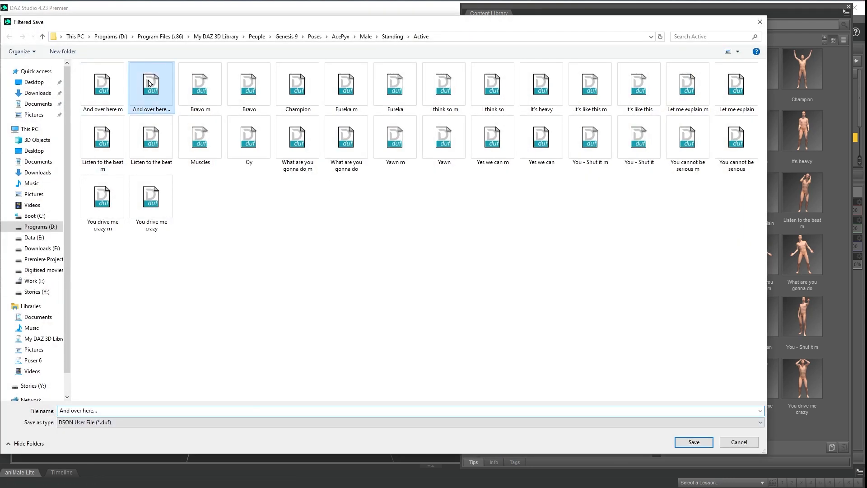
{"action": "left_click", "coordinate": [693, 442]}
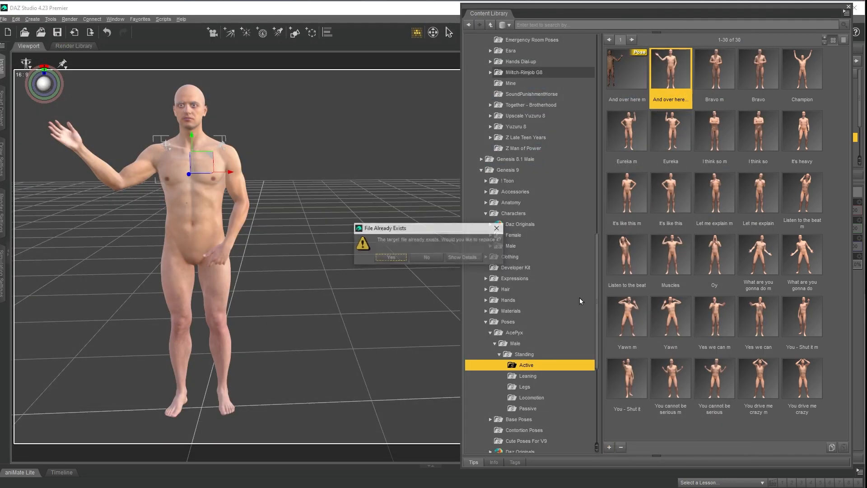
{"action": "left_click", "coordinate": [391, 257]}
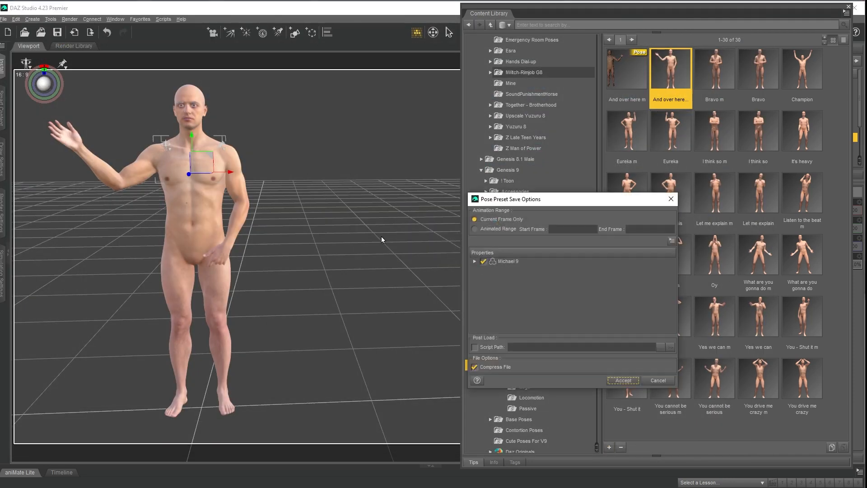
Leave the General properties out of the "And over here..." pose preset and finish saving it.
{"action": "left_click", "coordinate": [474, 261]}
{"action": "left_click", "coordinate": [493, 277]}
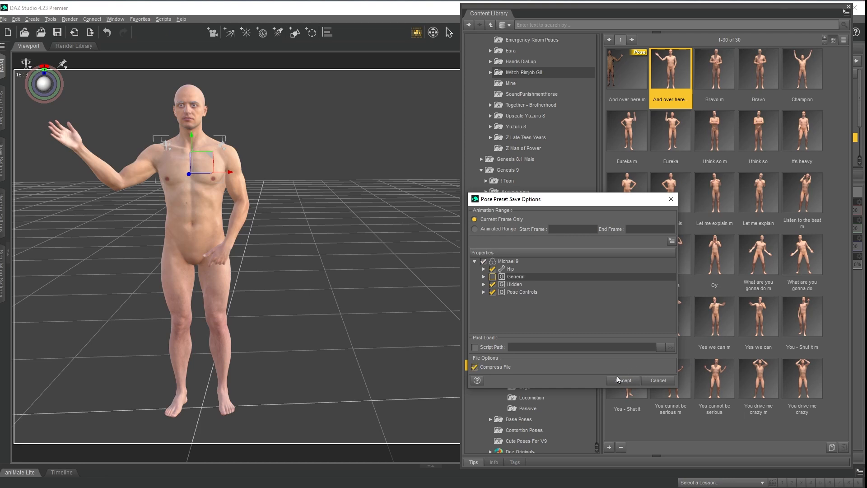
{"action": "left_click", "coordinate": [623, 380]}
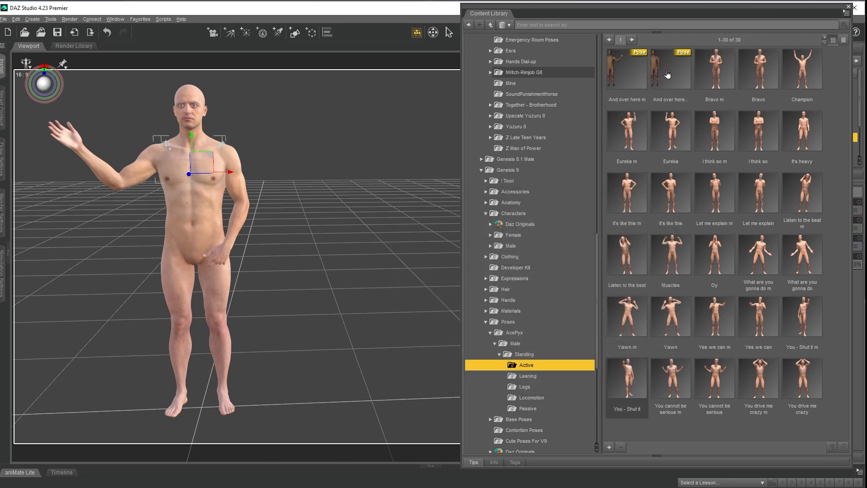
Test the two re-saved presets on the figure, "And over here m" first and "And over here..." second.
{"action": "left_click", "coordinate": [622, 71]}
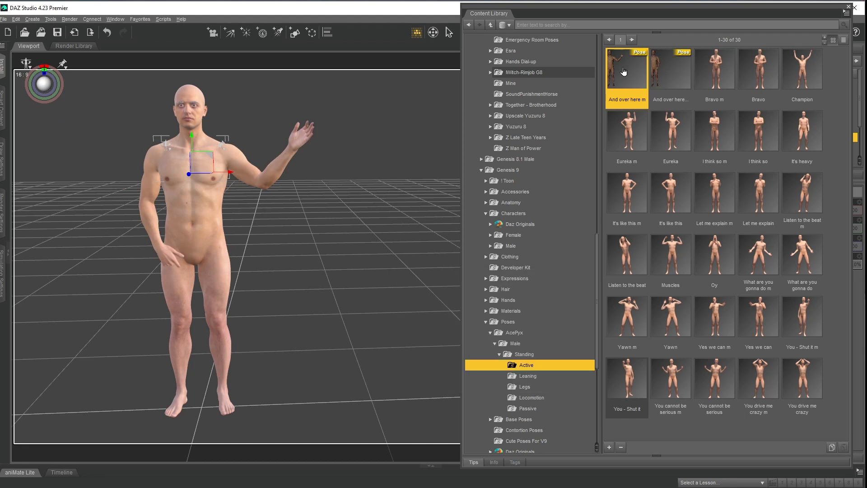
{"action": "double_click", "coordinate": [671, 69]}
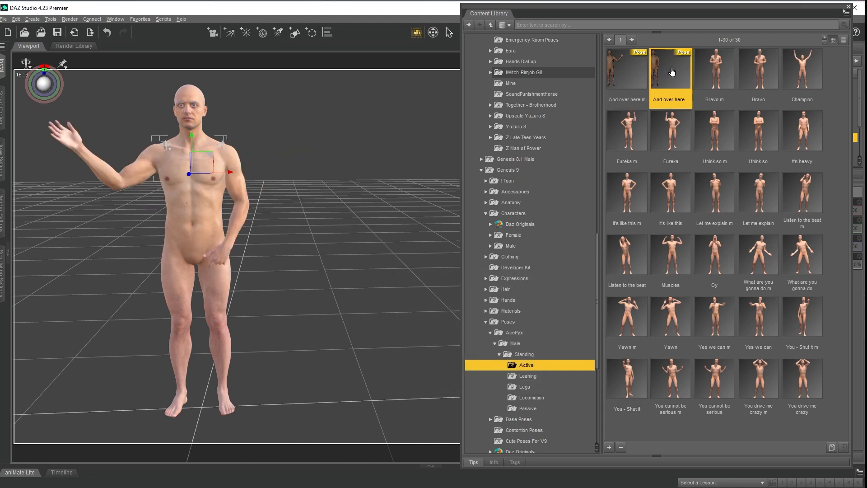
Open the Genesis 9 AcePyx Standing folder and apply the "! Reset pose" preset to the figure.
{"action": "left_click", "coordinate": [524, 354]}
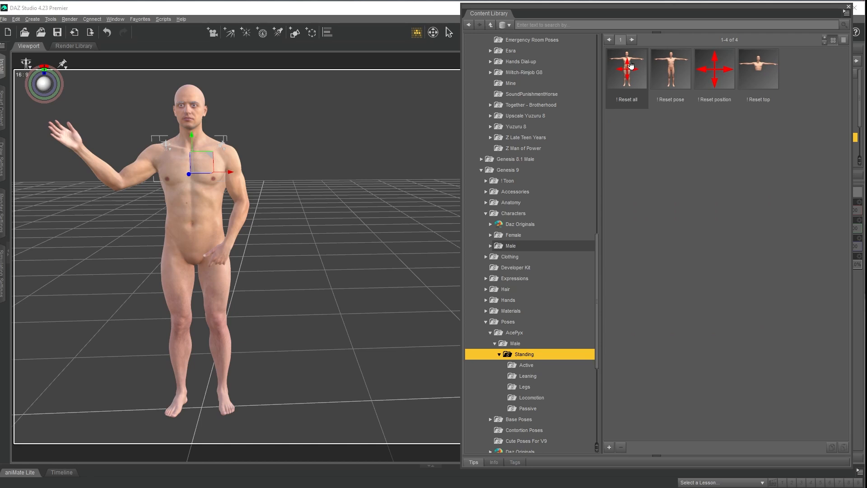
{"action": "mouse_move", "coordinate": [631, 65]}
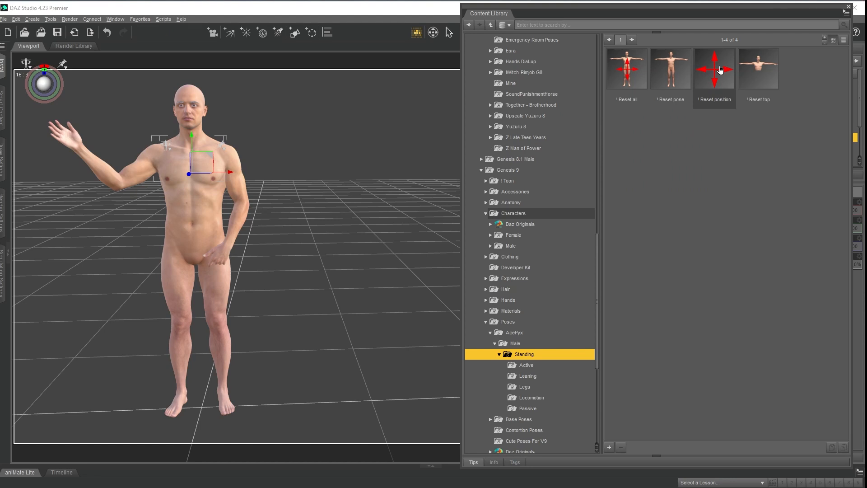
{"action": "mouse_move", "coordinate": [720, 70]}
{"action": "mouse_move", "coordinate": [669, 66]}
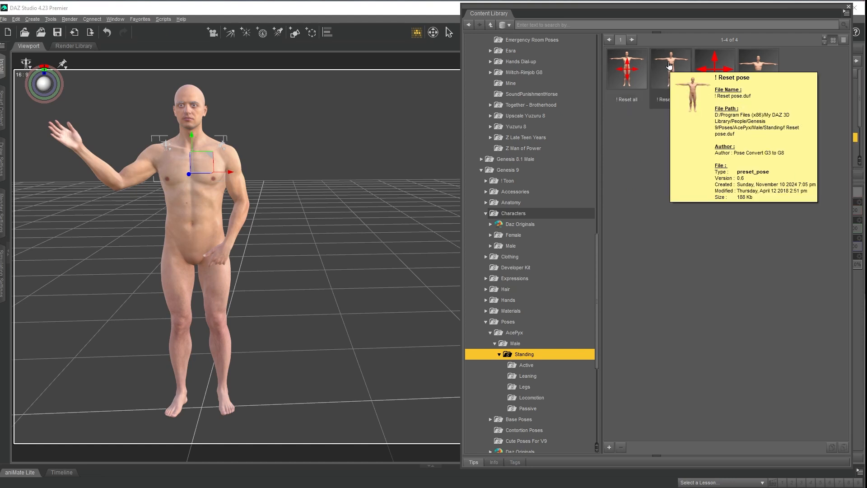
{"action": "left_click", "coordinate": [669, 66]}
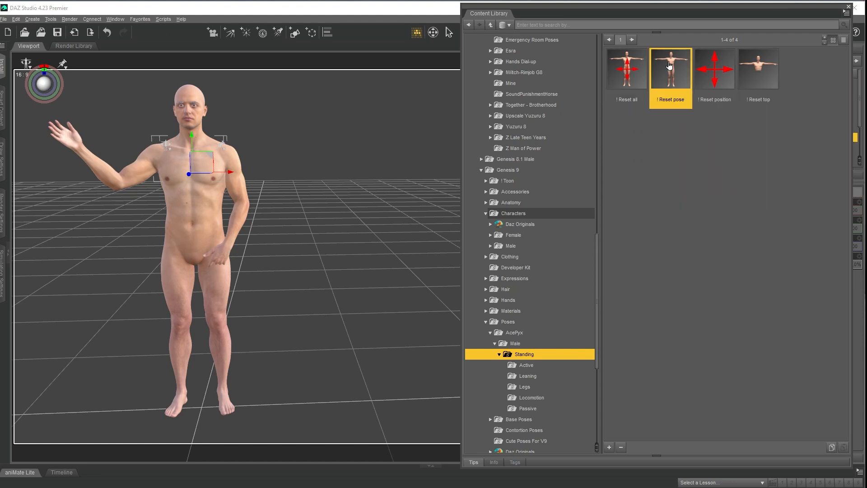
{"action": "double_click", "coordinate": [669, 66]}
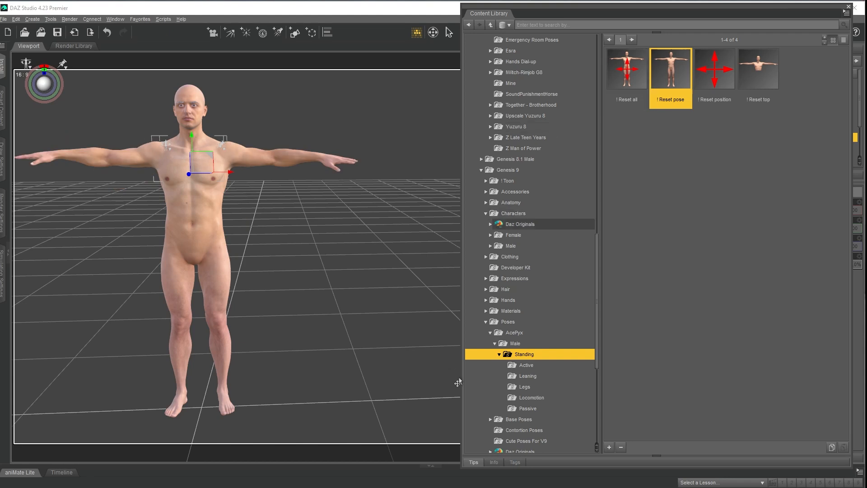
Save the figure's pose as a pose preset over the existing "! Reset pose" file, excluding the General properties.
{"action": "left_click", "coordinate": [609, 448]}
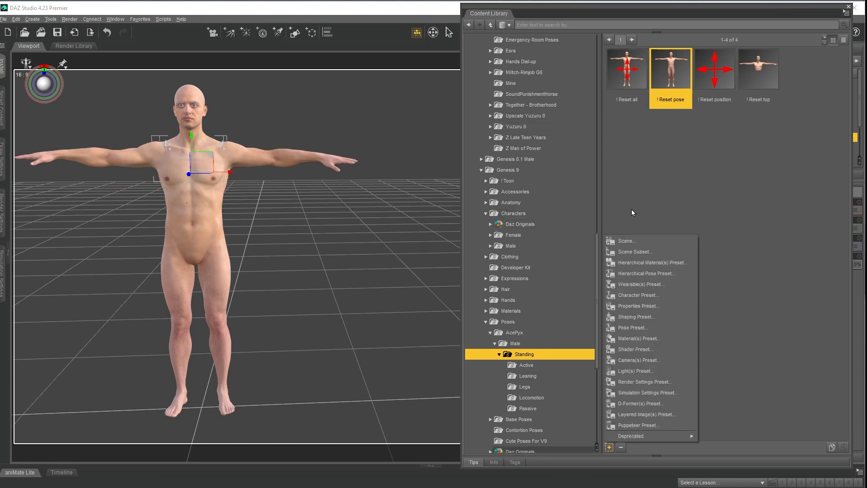
{"action": "left_click", "coordinate": [639, 328]}
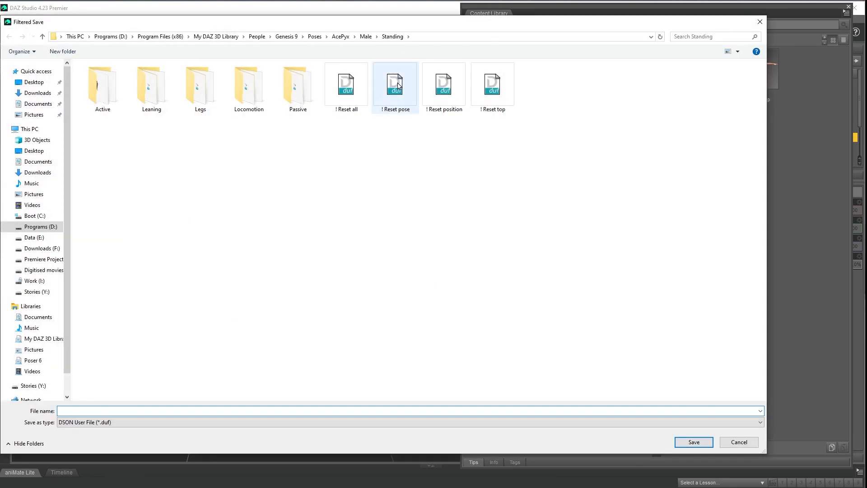
{"action": "left_click", "coordinate": [398, 86]}
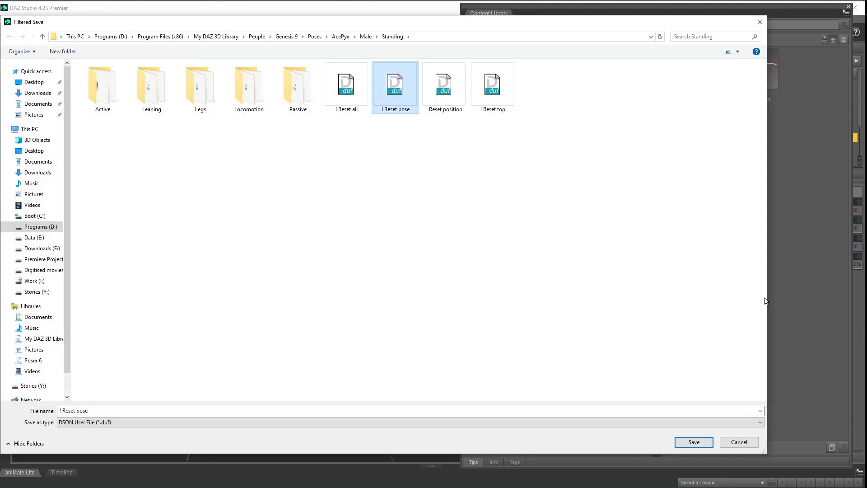
{"action": "left_click", "coordinate": [693, 441]}
{"action": "left_click", "coordinate": [391, 258]}
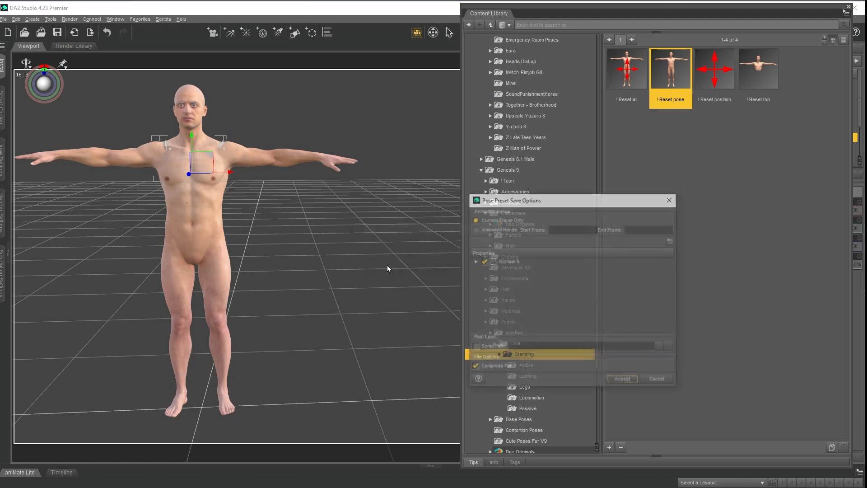
{"action": "left_click", "coordinate": [474, 261]}
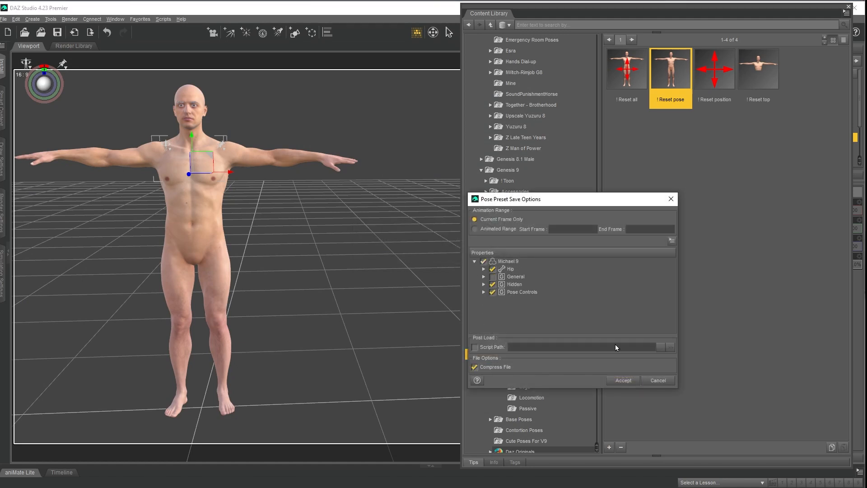
{"action": "left_click", "coordinate": [626, 380]}
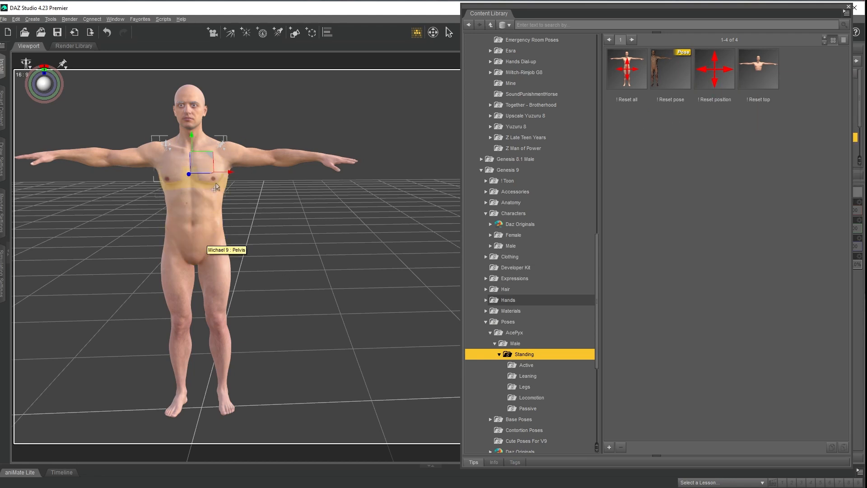
Save the figure's pose as a pose preset over the existing "! Reset position" file.
{"action": "mouse_move", "coordinate": [730, 91]}
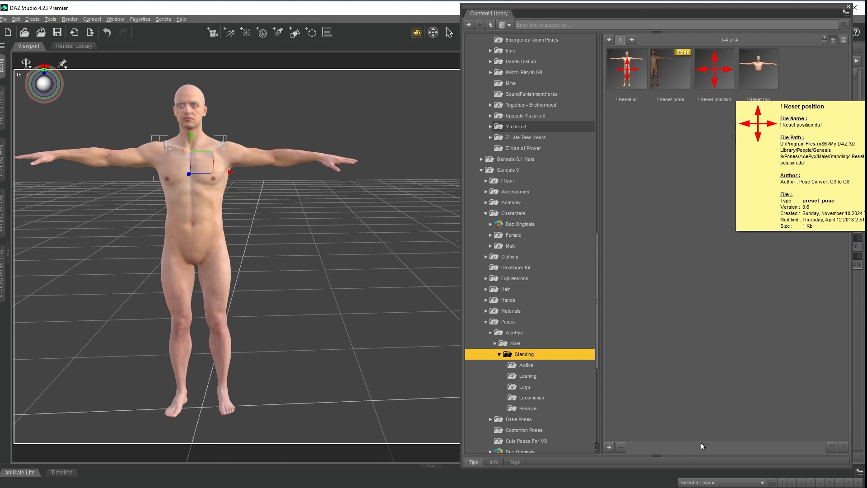
{"action": "left_click", "coordinate": [608, 446]}
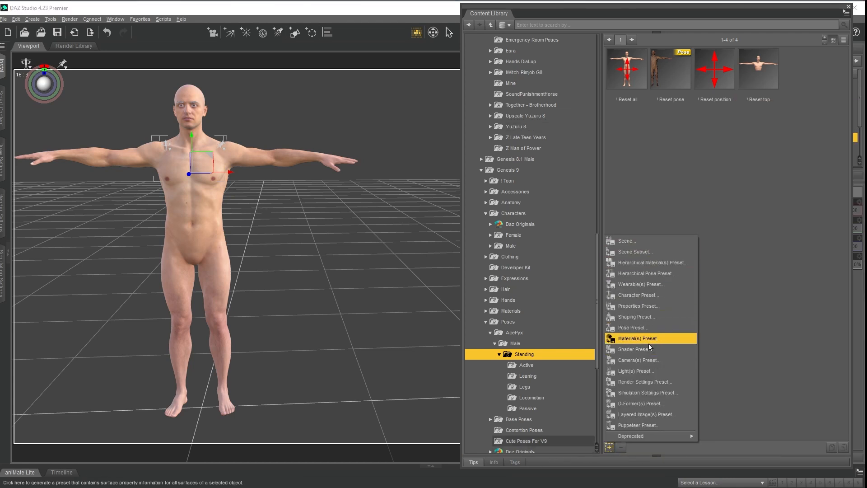
{"action": "left_click", "coordinate": [634, 327]}
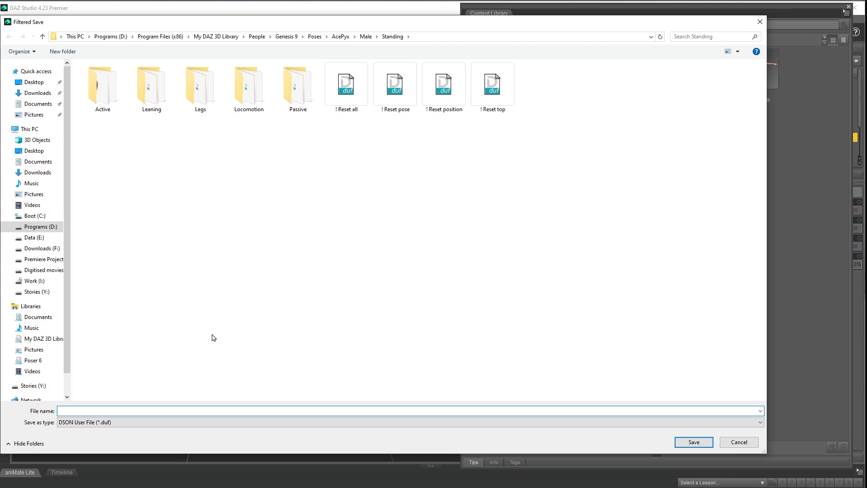
{"action": "left_click", "coordinate": [444, 86]}
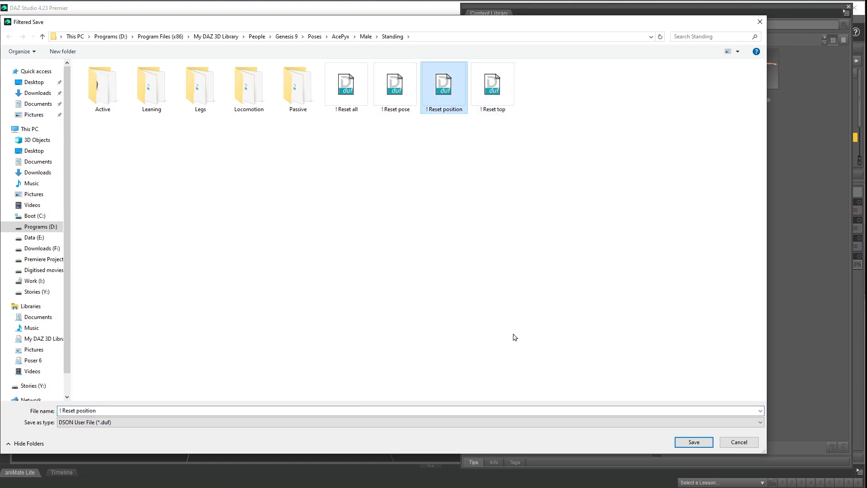
{"action": "left_click", "coordinate": [682, 441]}
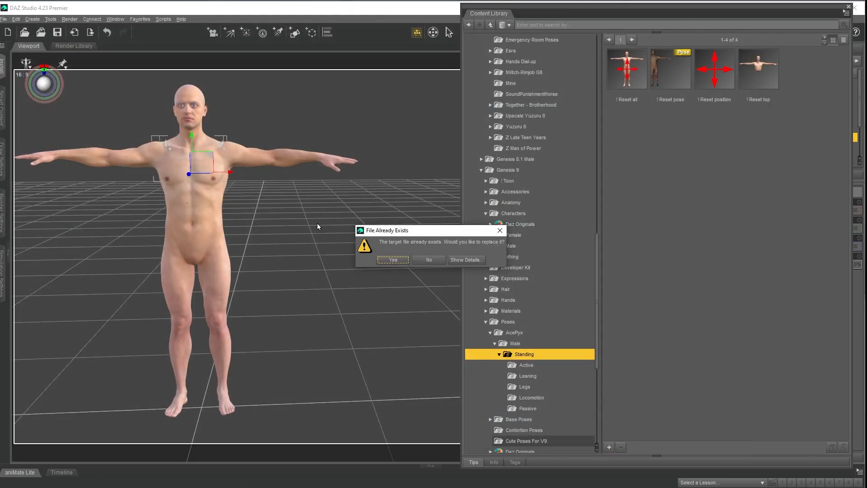
{"action": "left_click", "coordinate": [393, 260]}
{"action": "left_click", "coordinate": [474, 261]}
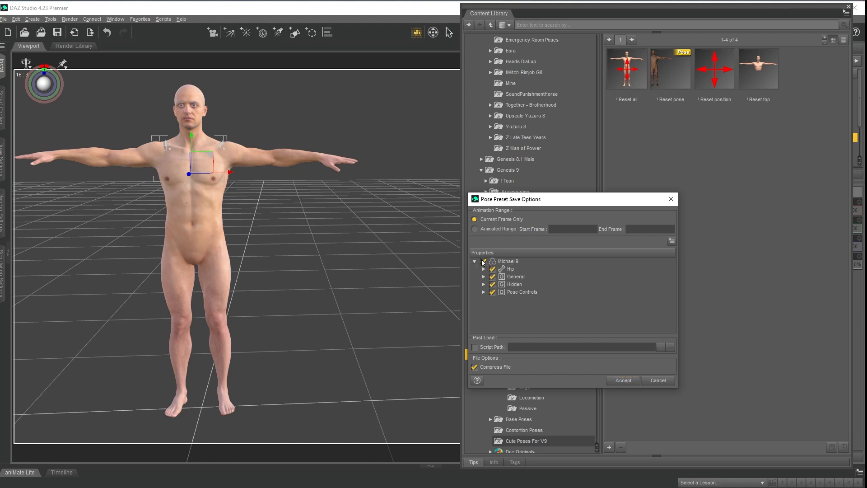
{"action": "left_click", "coordinate": [492, 277]}
{"action": "left_click", "coordinate": [624, 381]}
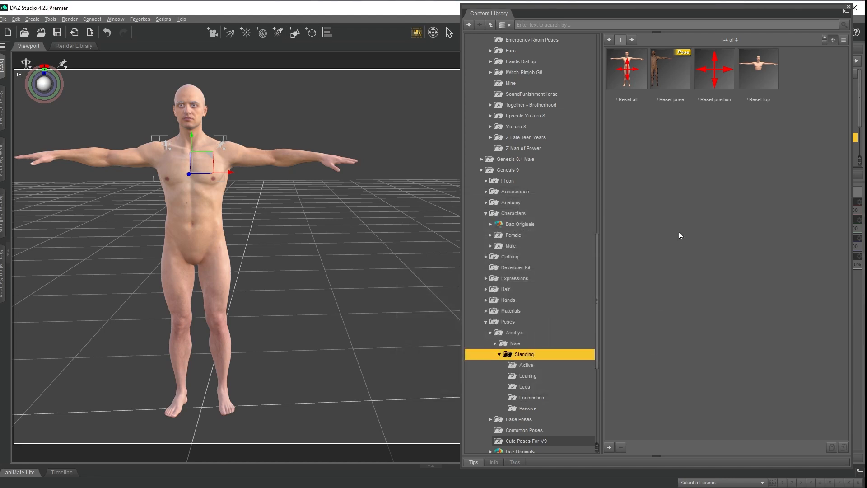
Move the figure sideways in the scene and test the re-saved "! Reset position" preset, finishing with the figure back in its default position.
{"action": "left_click", "coordinate": [631, 66]}
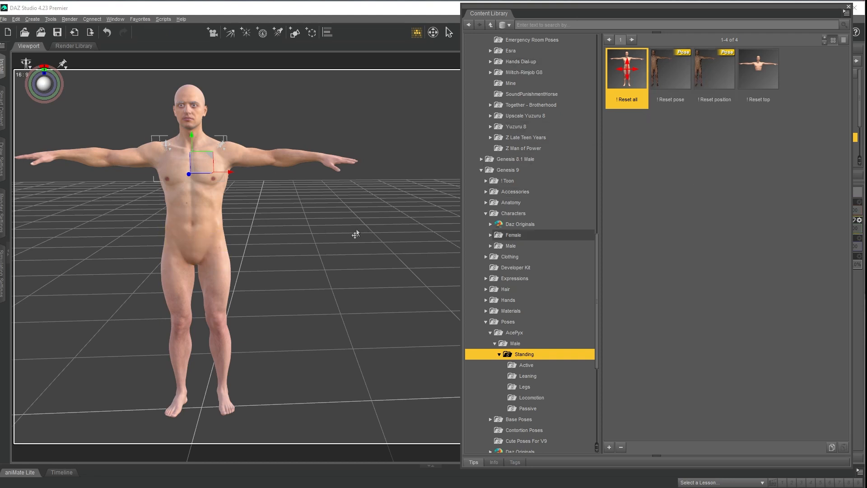
{"action": "left_click_drag", "start_coordinate": [201, 214], "coordinate": [342, 210]}
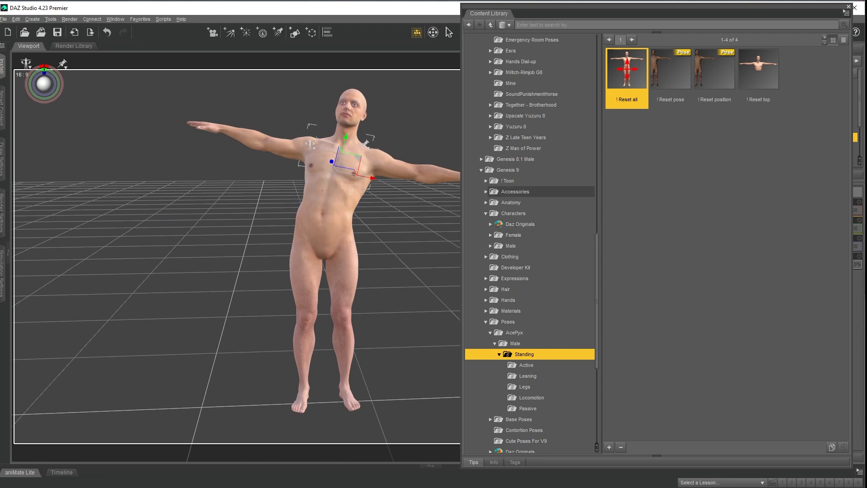
{"action": "left_click", "coordinate": [718, 67]}
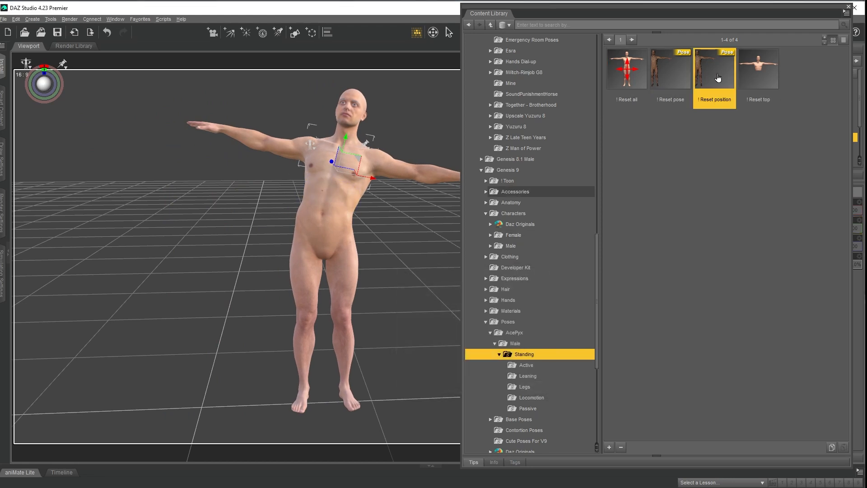
{"action": "mouse_move", "coordinate": [703, 70]}
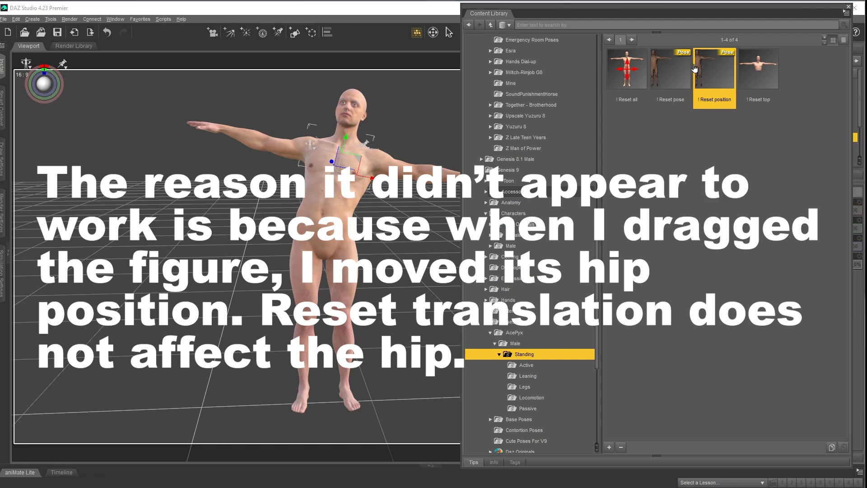
{"action": "left_click", "coordinate": [670, 70]}
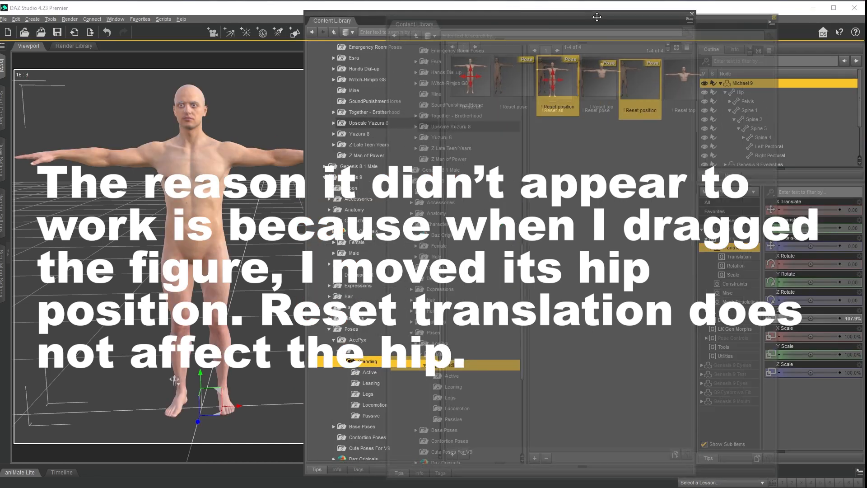
{"action": "left_click_drag", "start_coordinate": [596, 17], "coordinate": [665, 10]}
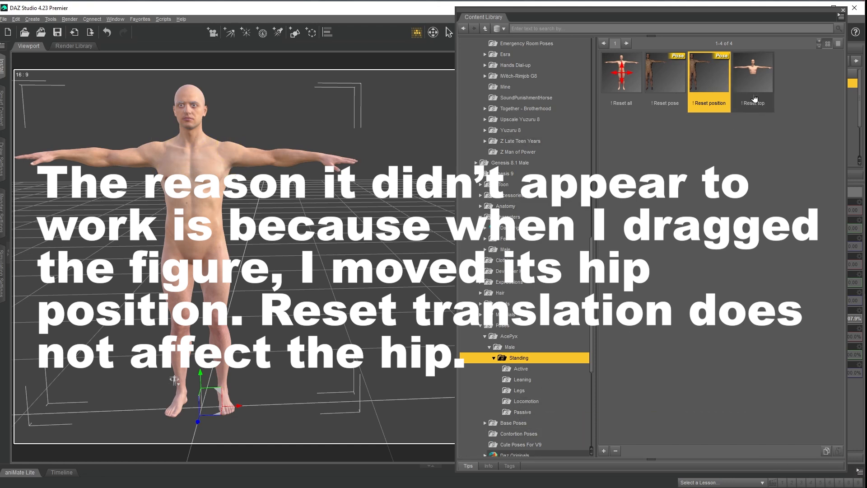
Save a pose preset over the existing "! Reset position" file, including only the General properties.
{"action": "left_click", "coordinate": [604, 450]}
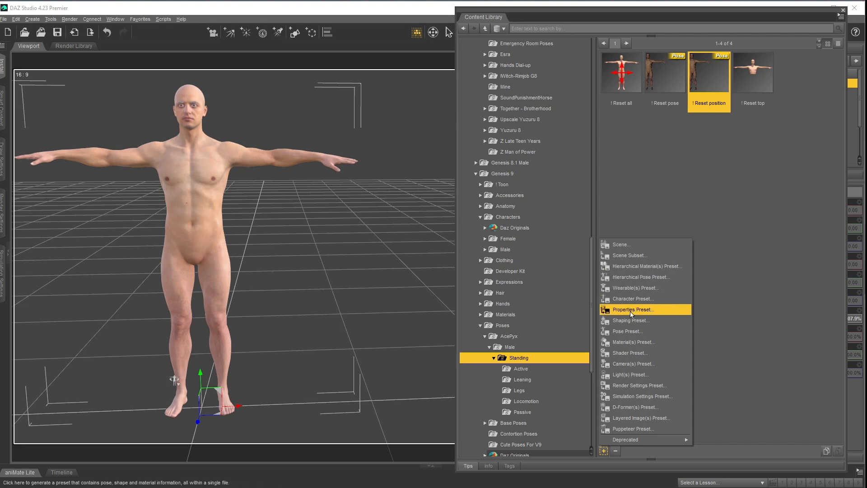
{"action": "left_click", "coordinate": [625, 333]}
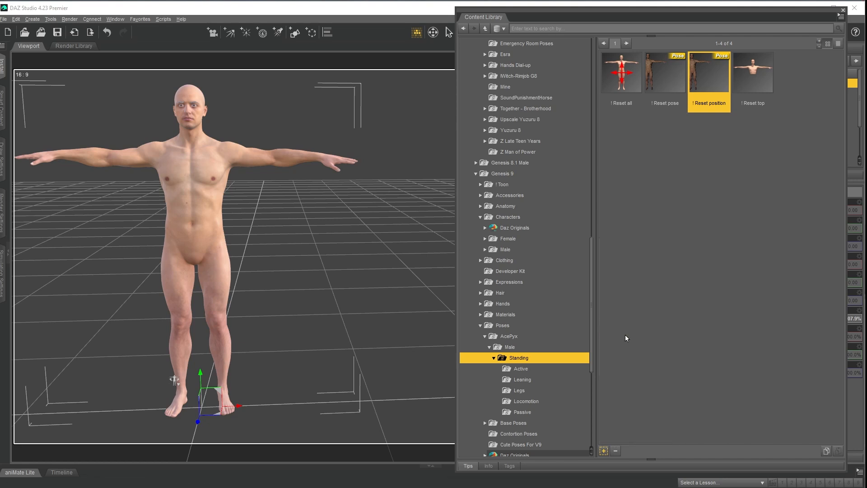
{"action": "left_click", "coordinate": [448, 82]}
{"action": "left_click", "coordinate": [693, 441]}
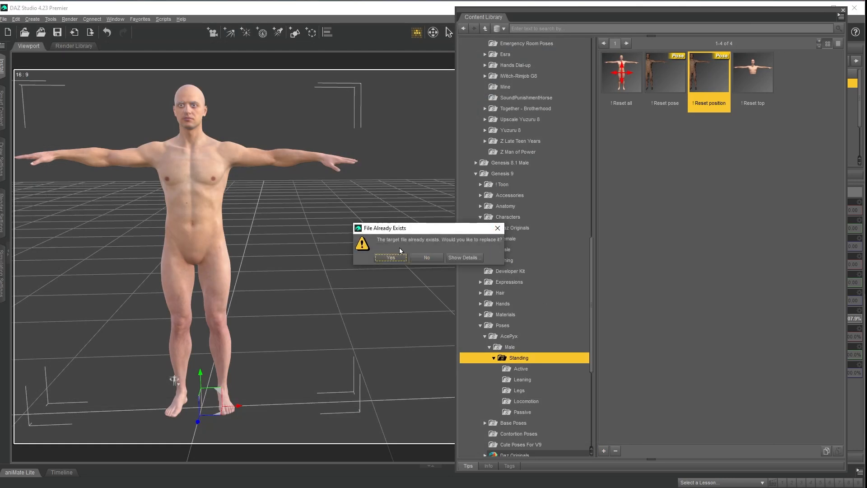
{"action": "left_click", "coordinate": [391, 256]}
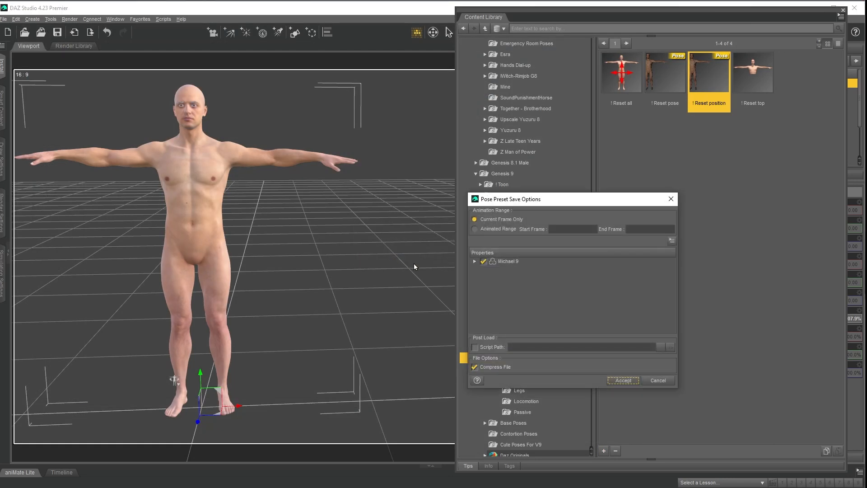
{"action": "left_click", "coordinate": [484, 261]}
{"action": "left_click", "coordinate": [474, 261]}
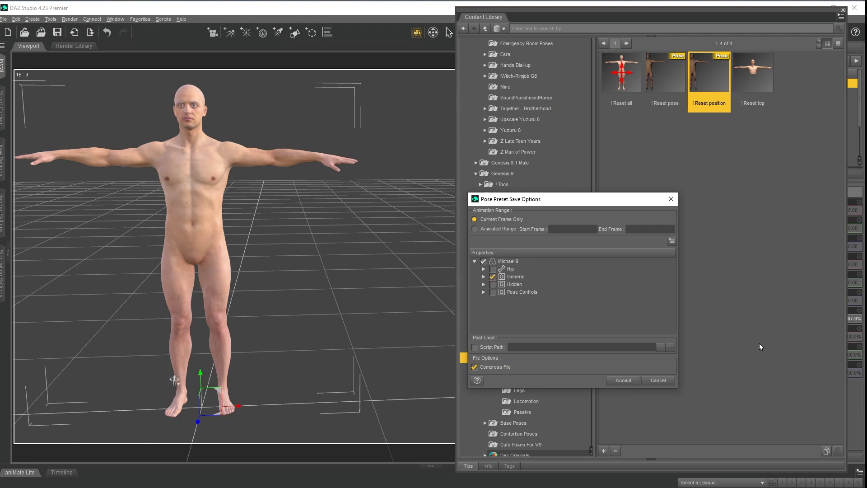
{"action": "left_click", "coordinate": [623, 381]}
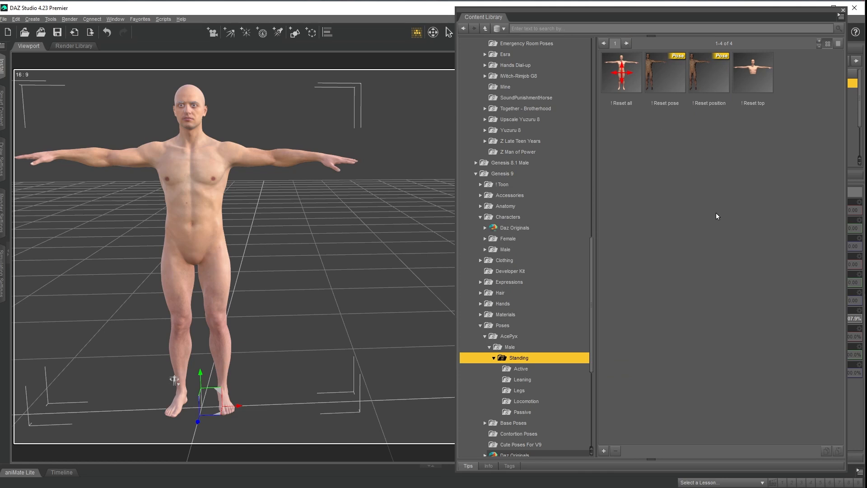
Open the Active subfolder of the Genesis 9 AcePyx Standing poses and examine its pose thumbnails.
{"action": "left_click", "coordinate": [518, 371]}
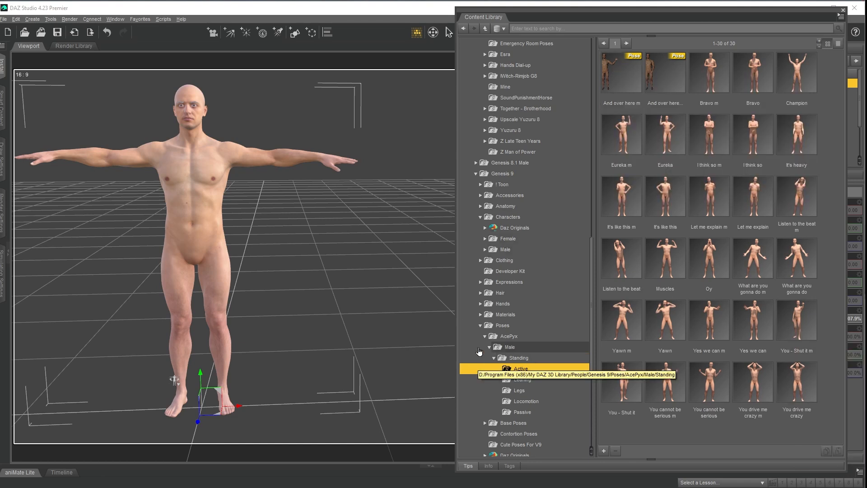
{"action": "mouse_move", "coordinate": [672, 156]}
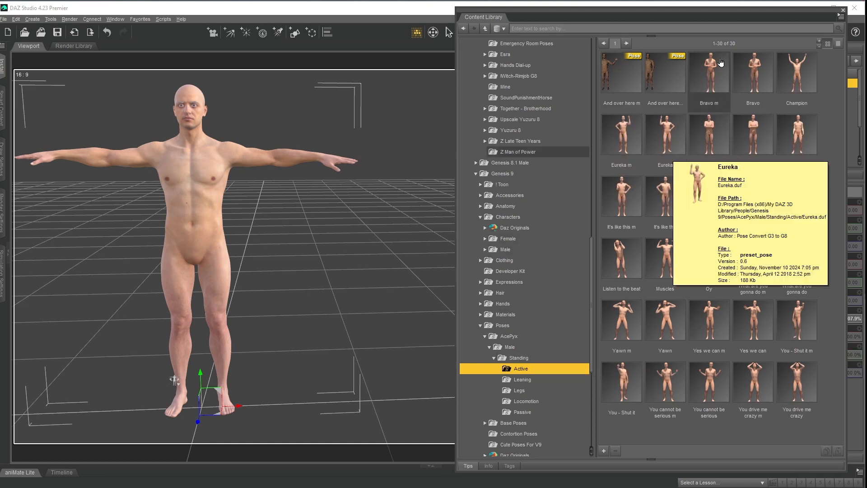
{"action": "mouse_move", "coordinate": [717, 69]}
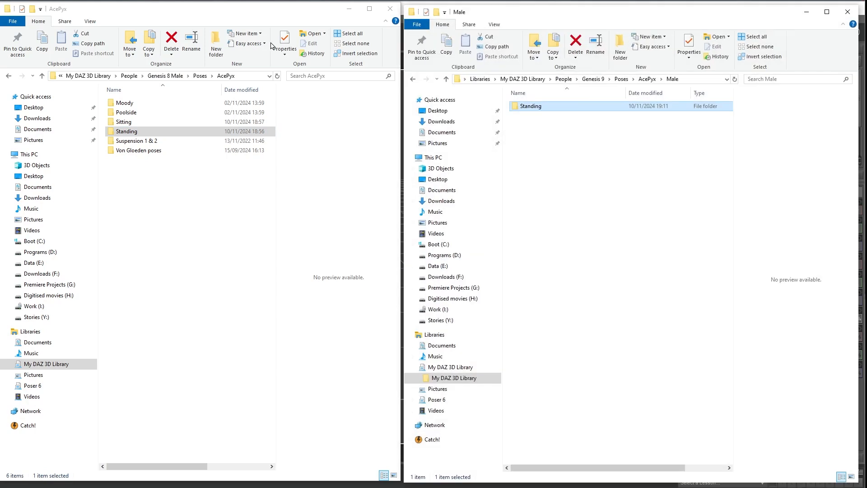
In File Explorer, open the Genesis 9 Standing Active folder and preview the tip and thumbnail images of "And over here m".
{"action": "double_click", "coordinate": [520, 108]}
{"action": "double_click", "coordinate": [524, 107]}
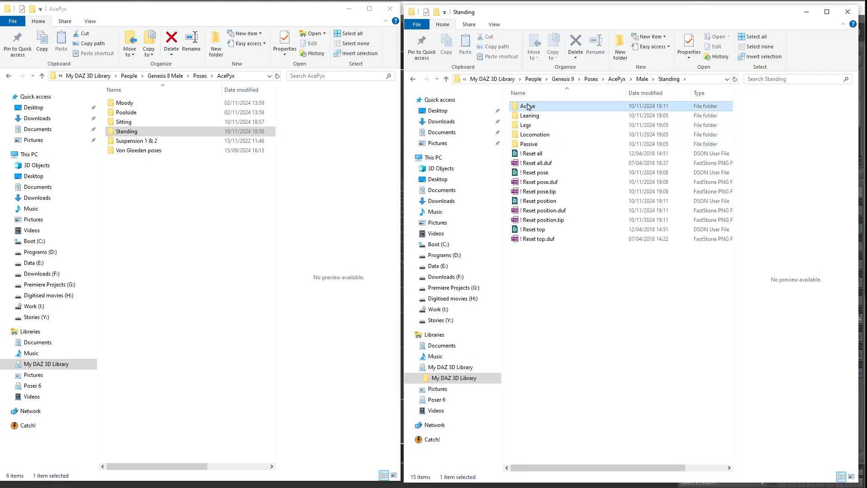
{"action": "left_click", "coordinate": [562, 125]}
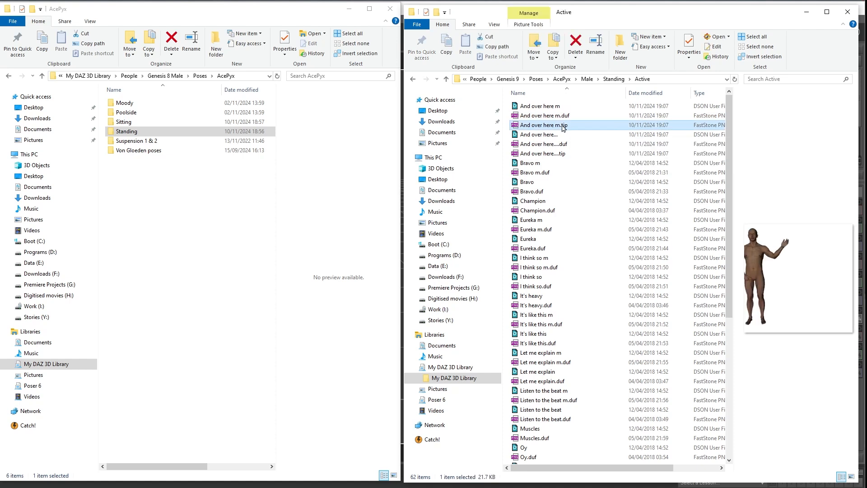
{"action": "left_click", "coordinate": [556, 116]}
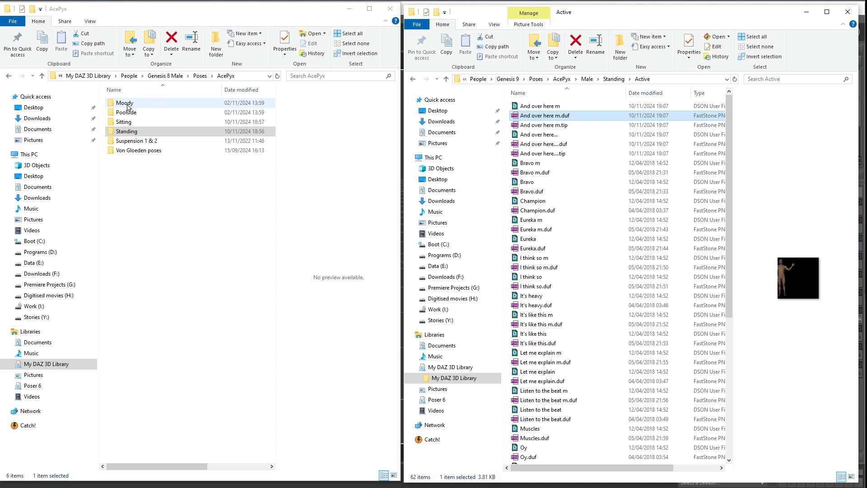
Copy the "And over here m.duf" thumbnail image from the Genesis 8 Male Standing Active folder into the Genesis 9 Active folder.
{"action": "double_click", "coordinate": [126, 131]}
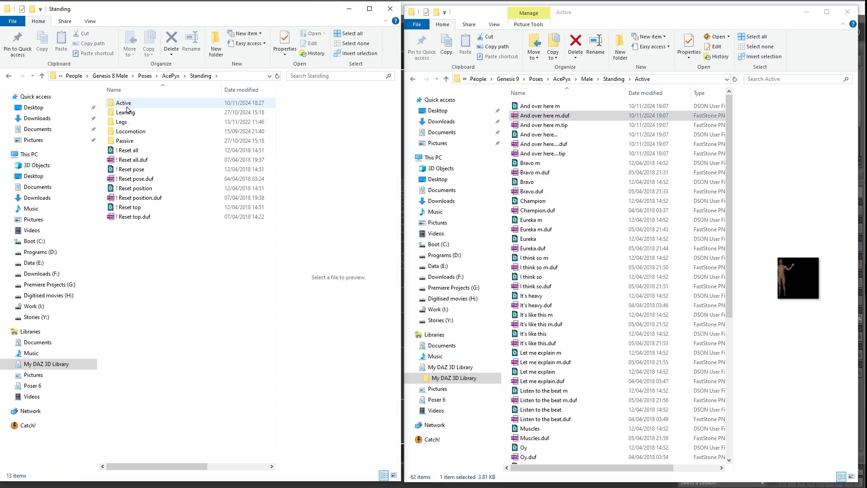
{"action": "double_click", "coordinate": [126, 104]}
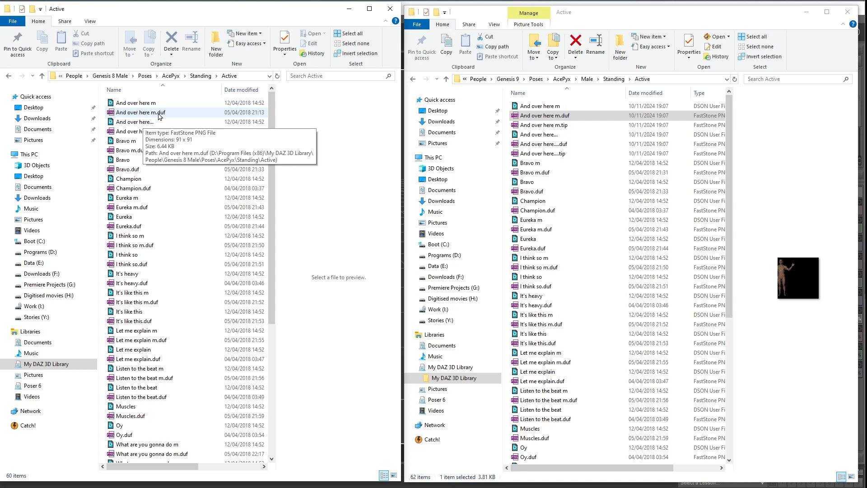
{"action": "left_click_drag", "start_coordinate": [150, 115], "coordinate": [644, 135]}
{"action": "right_click_drag", "start_coordinate": [645, 135], "coordinate": [644, 134]}
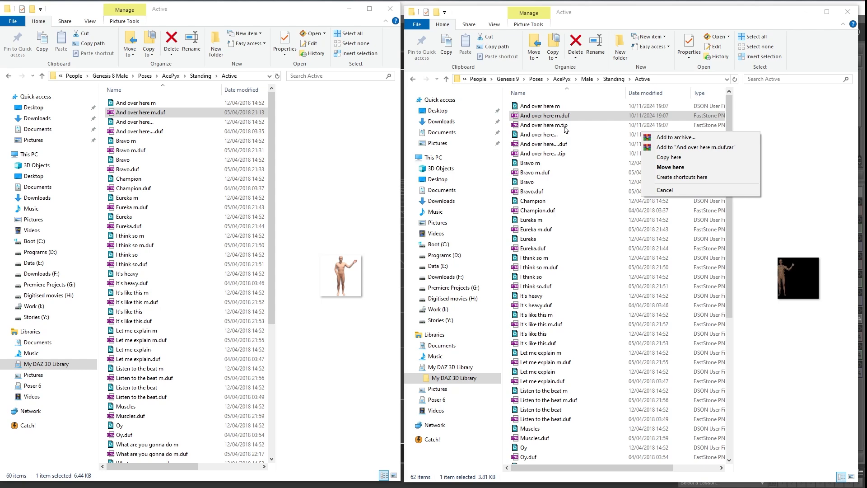
{"action": "left_click", "coordinate": [665, 158]}
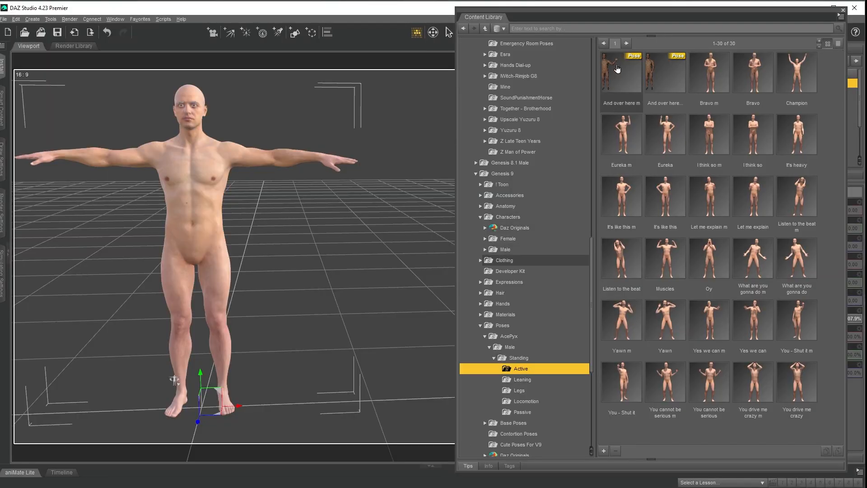
Switch back to DAZ Studio, refresh the Active pose folder, and check the thumbnail and pop-up image of "And over here m".
{"action": "right_click", "coordinate": [552, 368]}
{"action": "left_click", "coordinate": [525, 368]}
{"action": "right_click", "coordinate": [534, 368]}
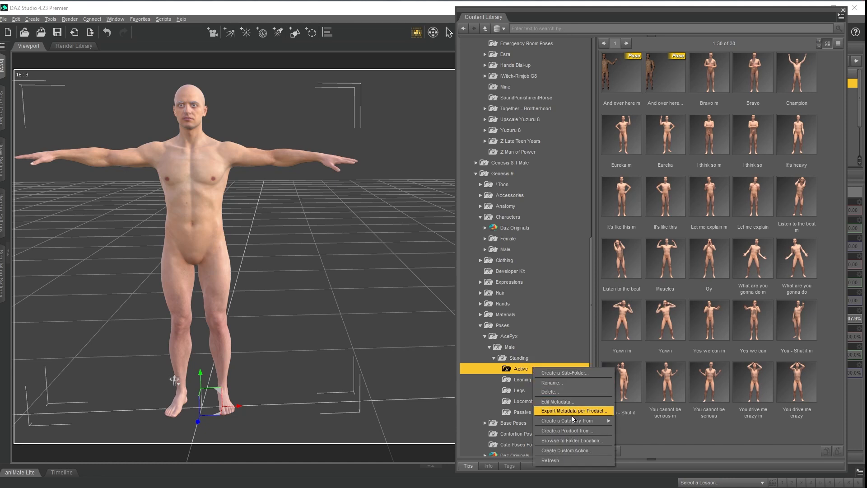
{"action": "left_click", "coordinate": [575, 462]}
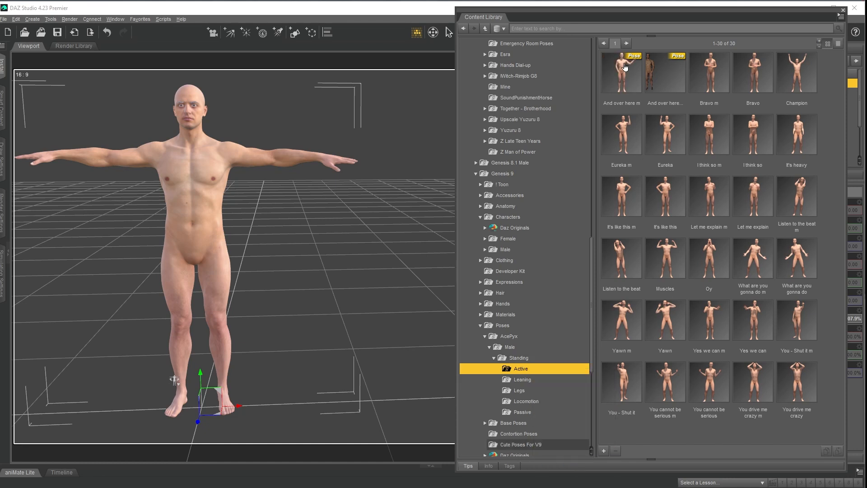
{"action": "mouse_move", "coordinate": [622, 71]}
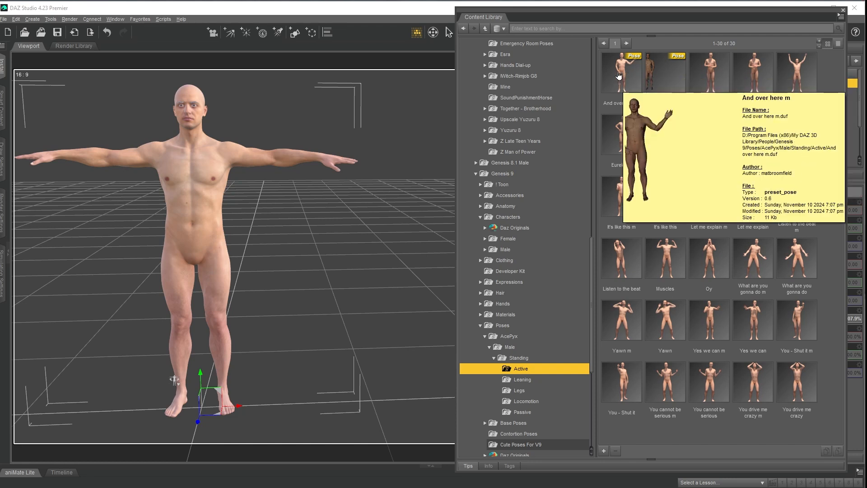
{"action": "mouse_move", "coordinate": [701, 80]}
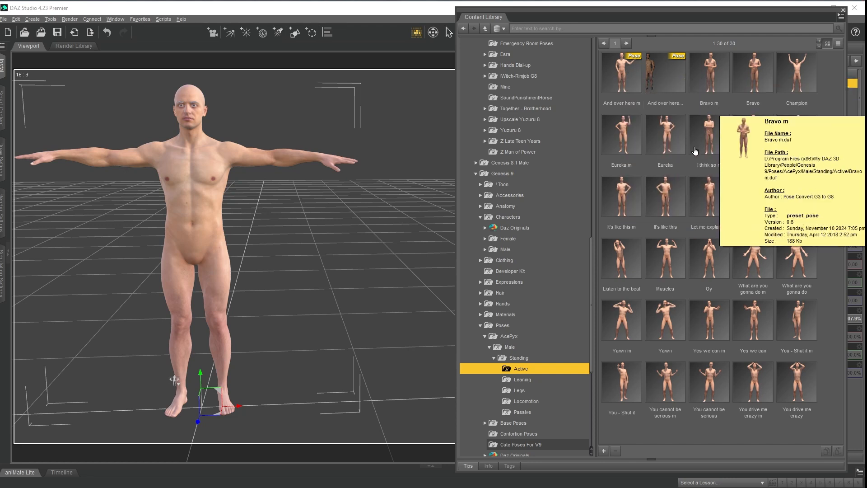
{"action": "mouse_move", "coordinate": [698, 166]}
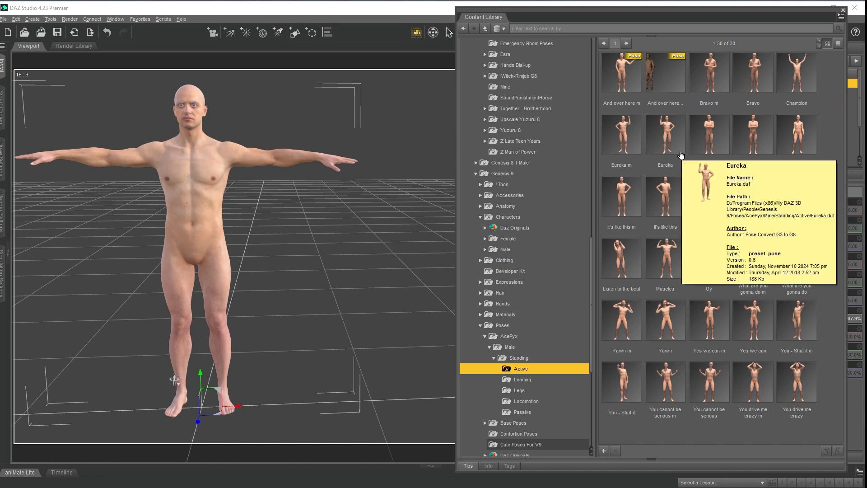